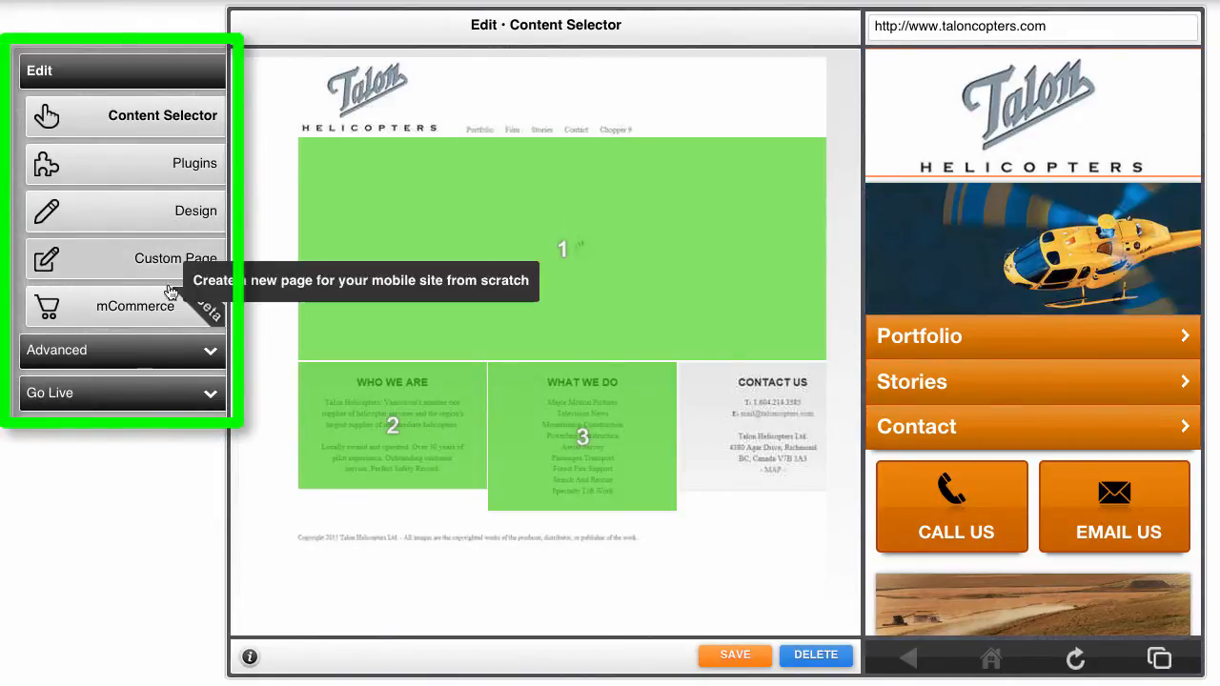
Look through the Advanced and Go Live sections, and return to the Content Selector.
click(170, 350)
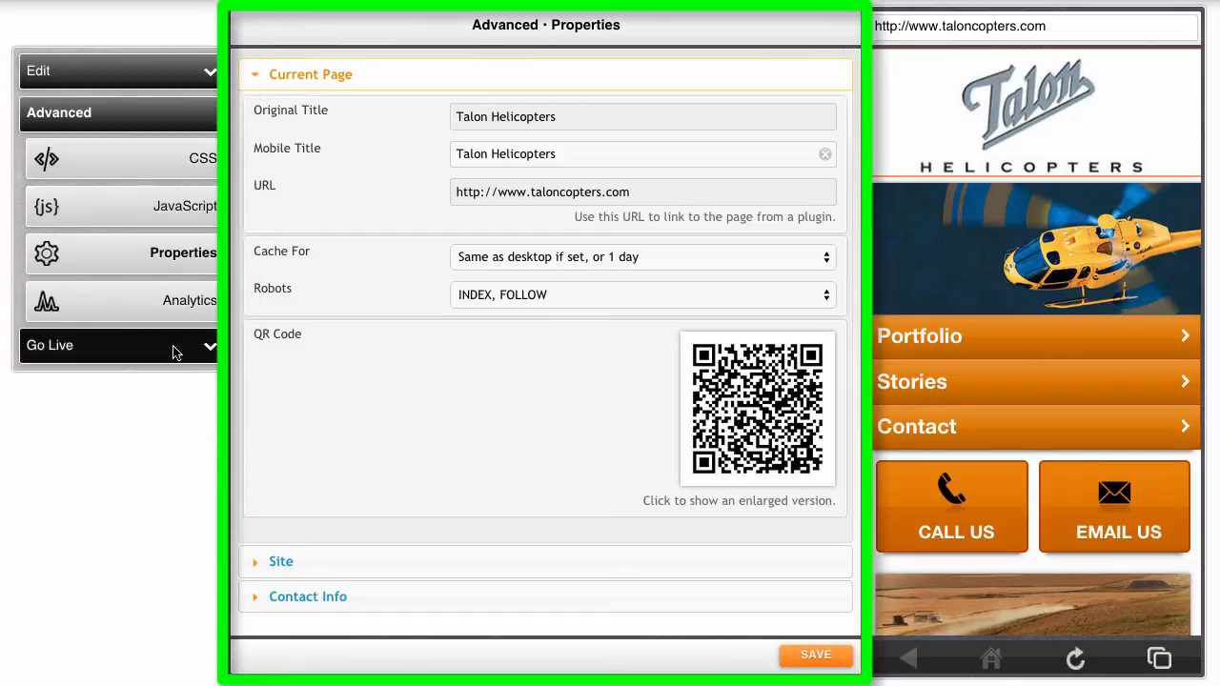
click(174, 350)
click(168, 76)
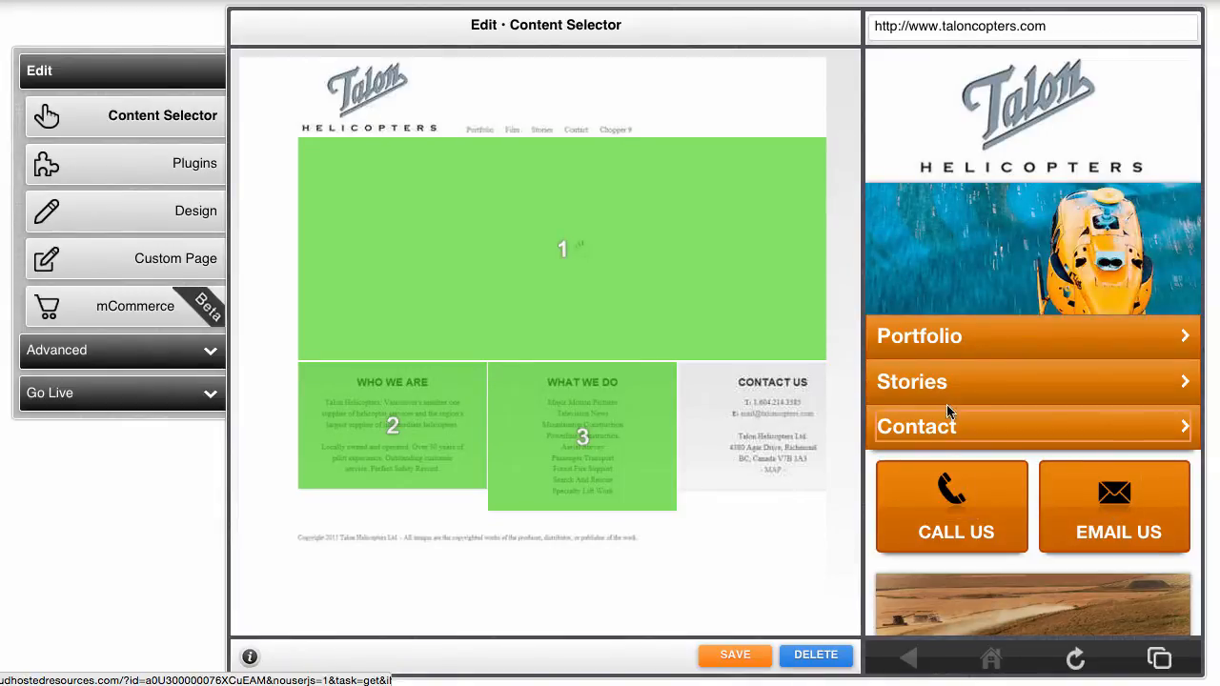
Follow the Portfolio link in the mobile preview and return to the homepage.
click(939, 341)
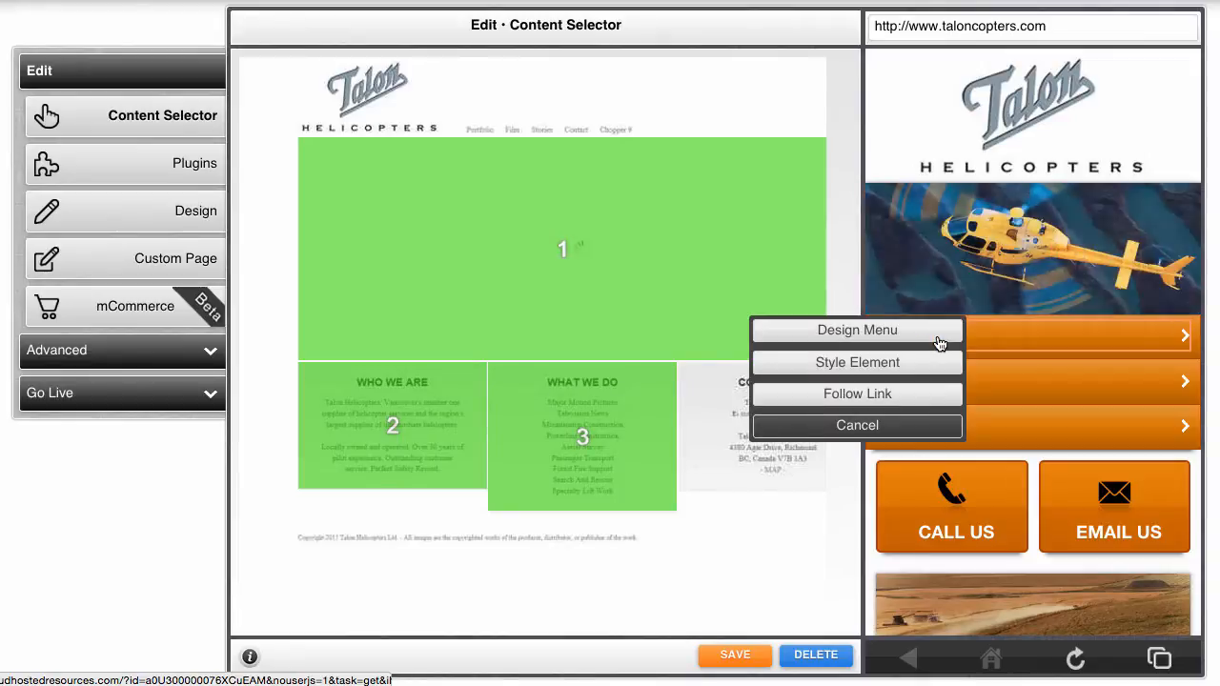
click(879, 395)
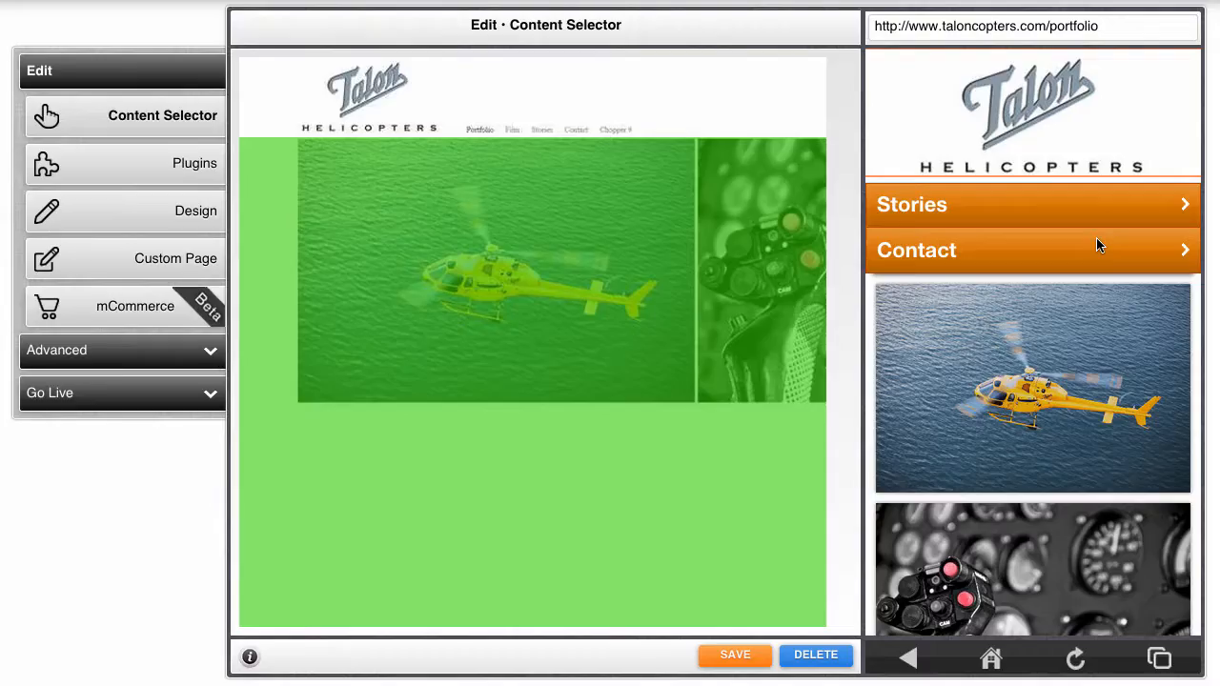
click(991, 659)
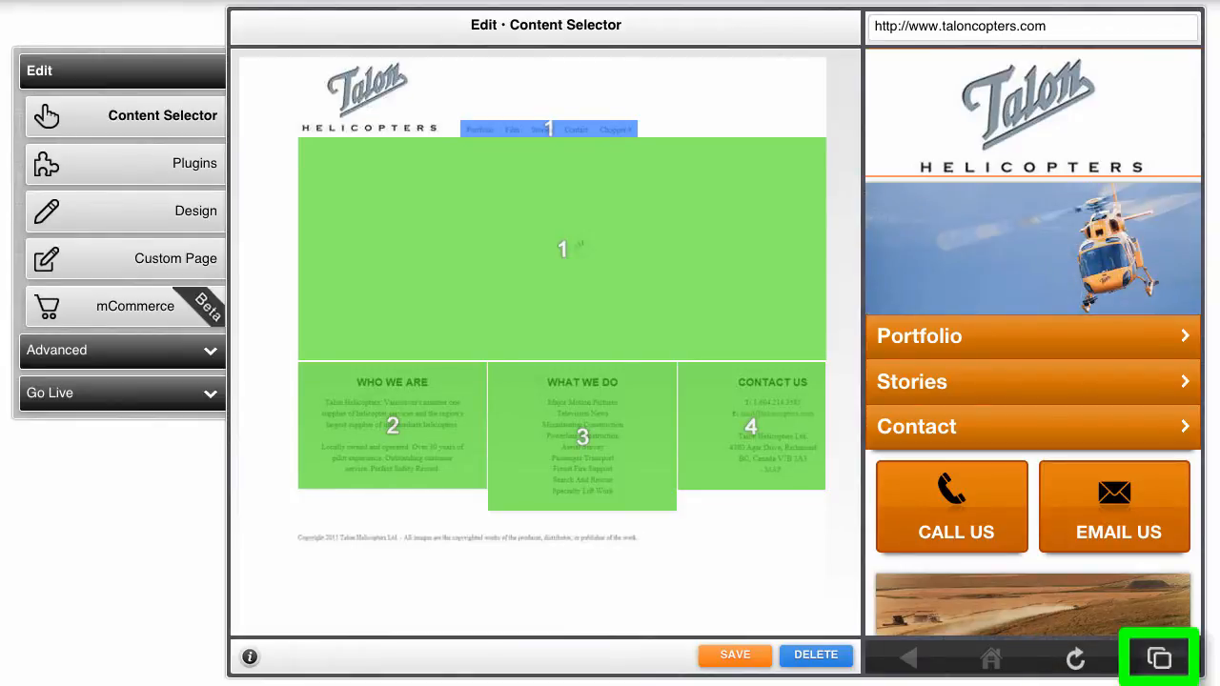
View the list of the site's other pages and return to the homepage preview.
click(1159, 660)
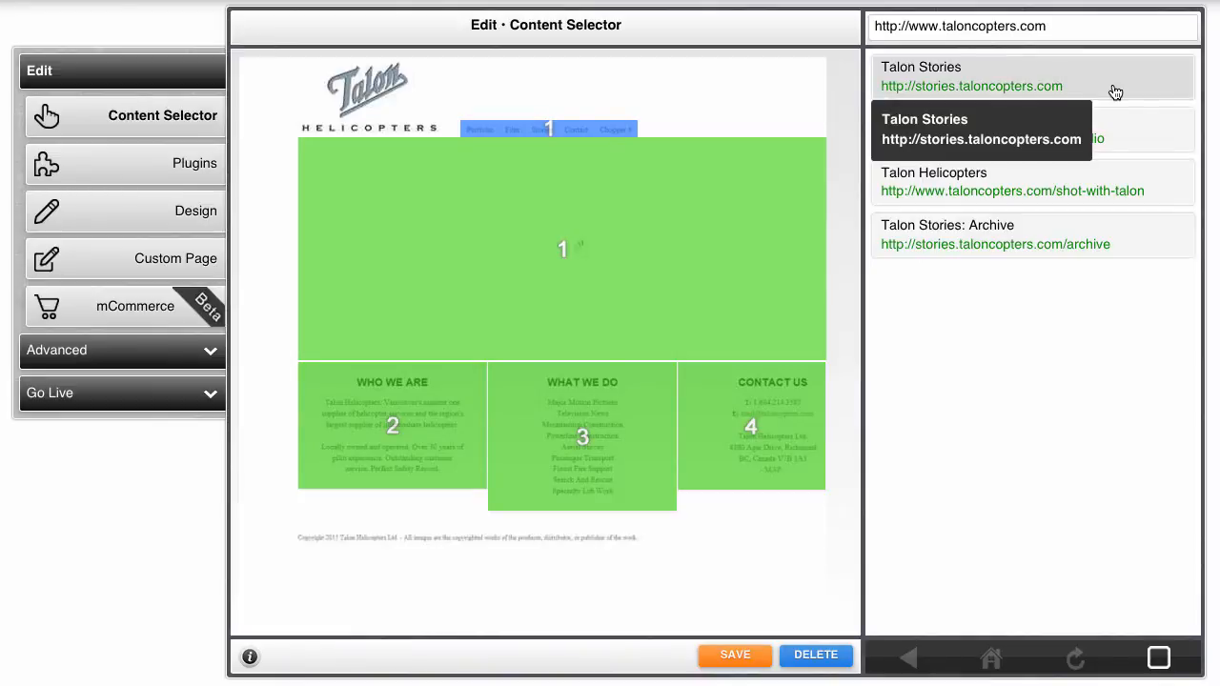
click(1159, 658)
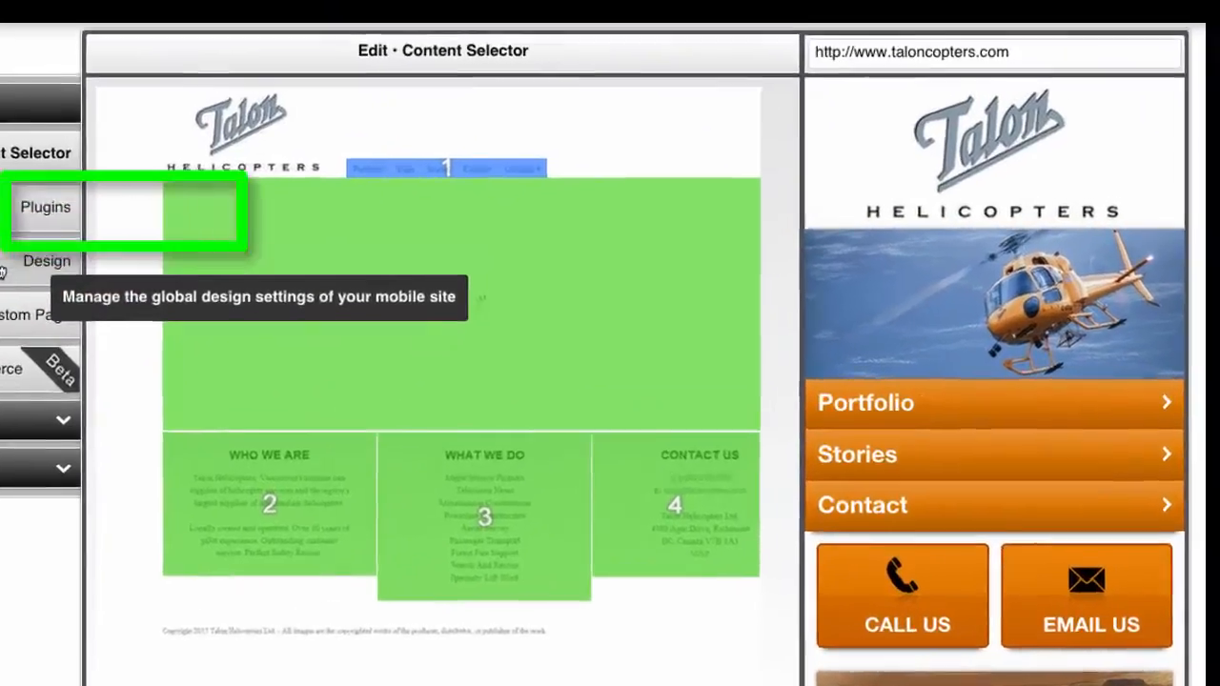
Open the site's Design settings and review the menu options for layout, spacing, background, borders and shadow.
click(159, 220)
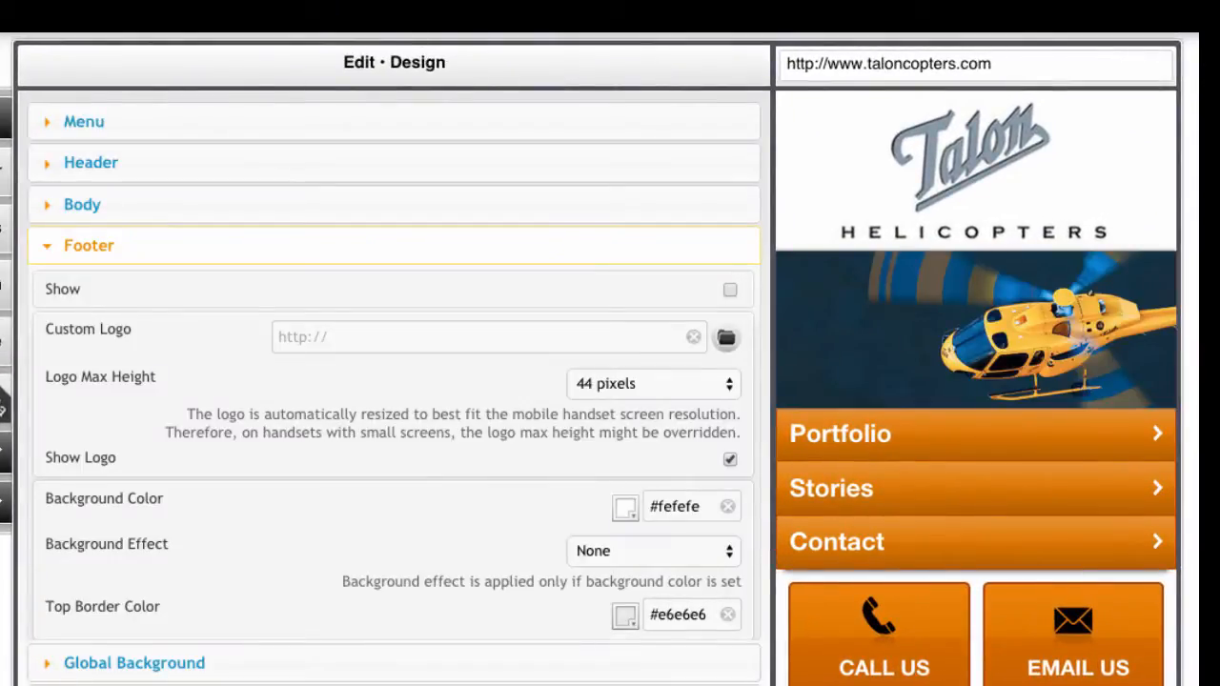
click(168, 131)
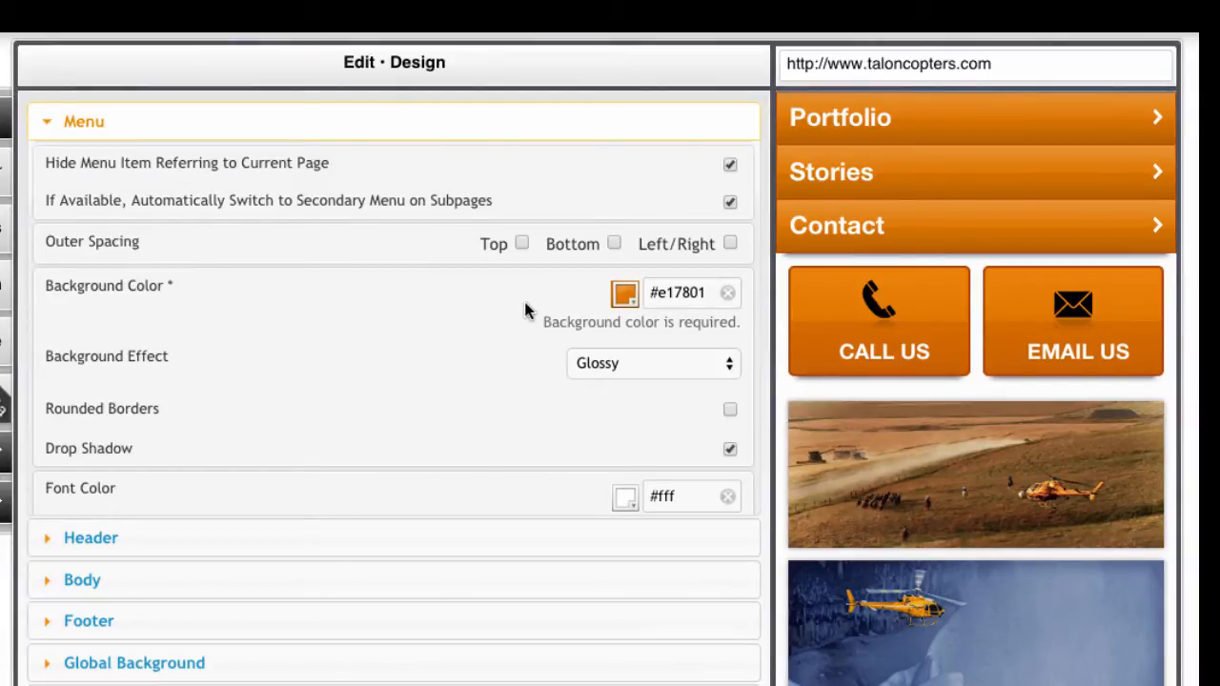
scroll(423, 279, up, 5)
scroll(423, 279, up, 3)
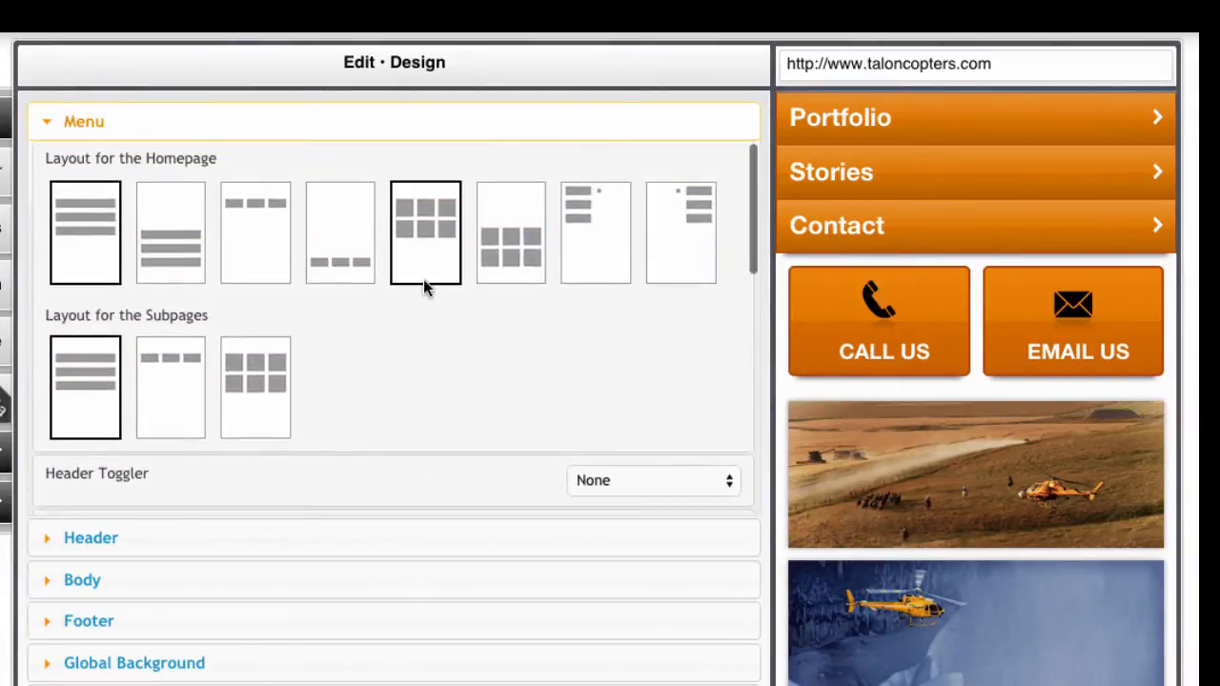
scroll(423, 279, down, 5)
scroll(424, 279, down, 5)
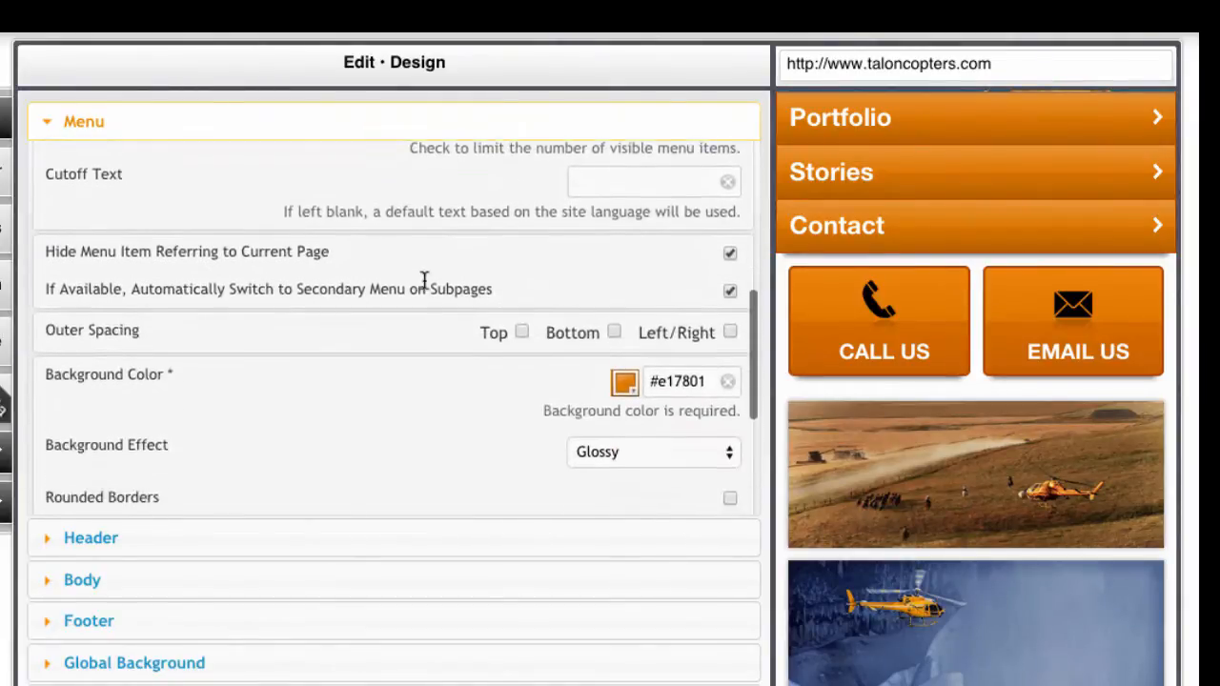
click(730, 379)
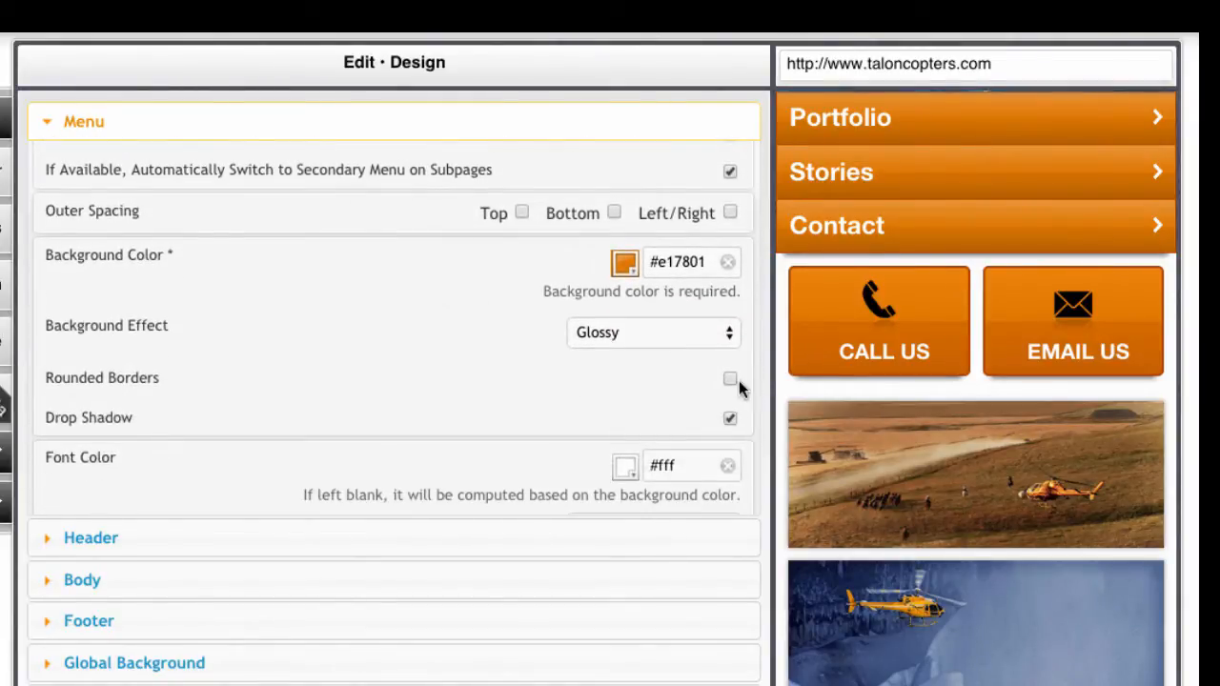
Review the header design options for logo, background, border and slogan.
click(148, 541)
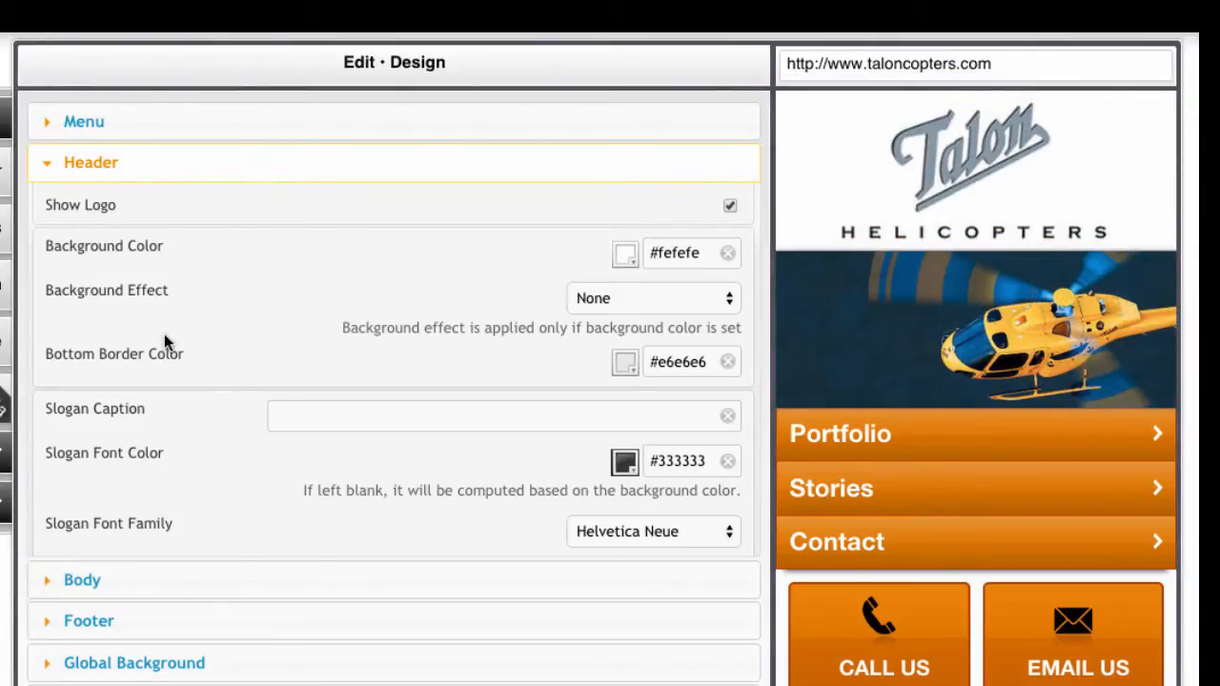
scroll(164, 341, up, 3)
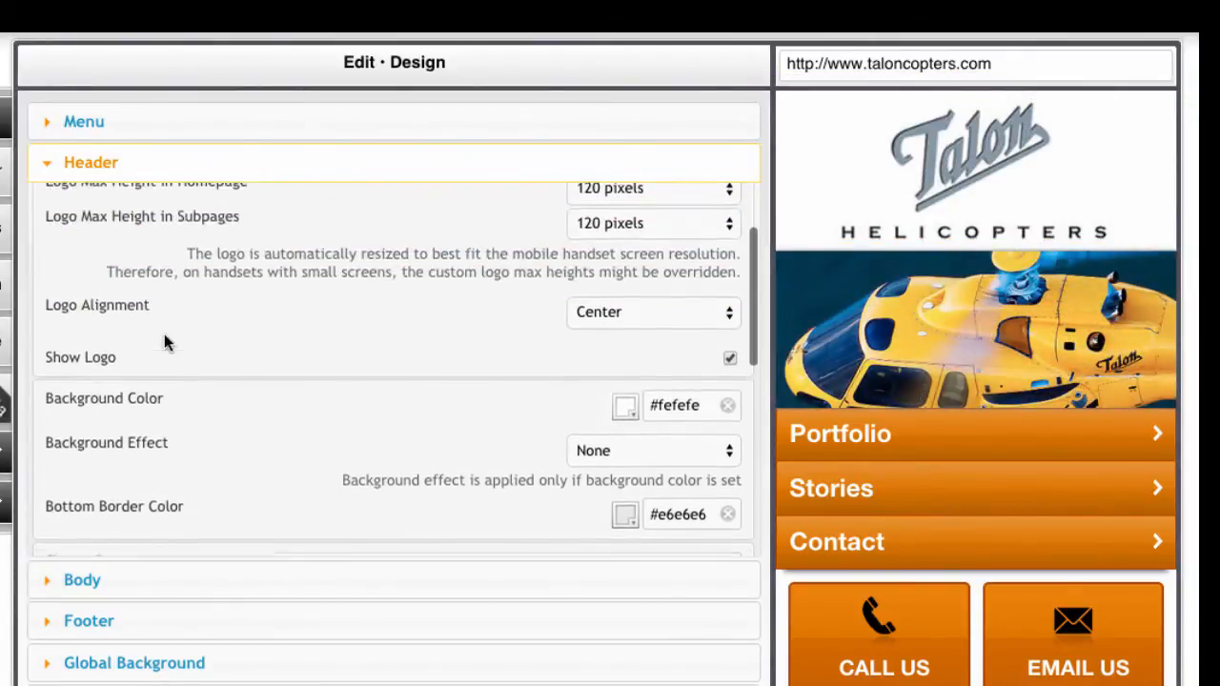
scroll(164, 341, up, 3)
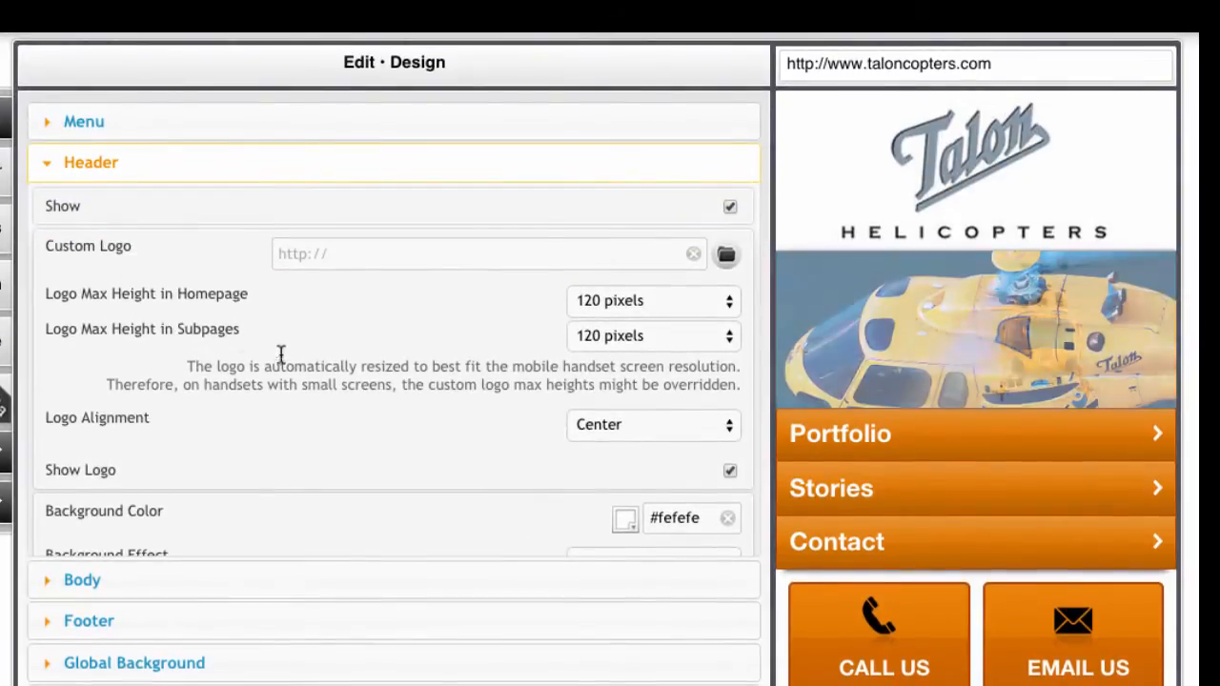
scroll(284, 358, down, 7)
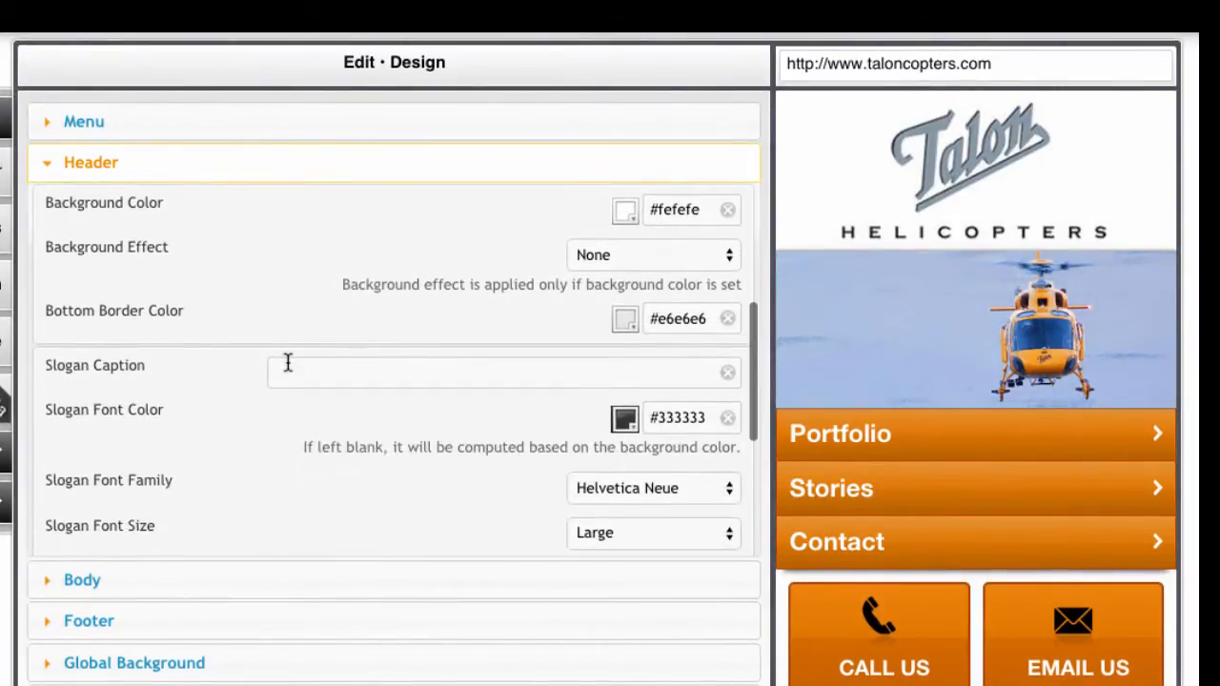
Review the body design options and the footer options down to its text or HTML snippet field.
click(241, 583)
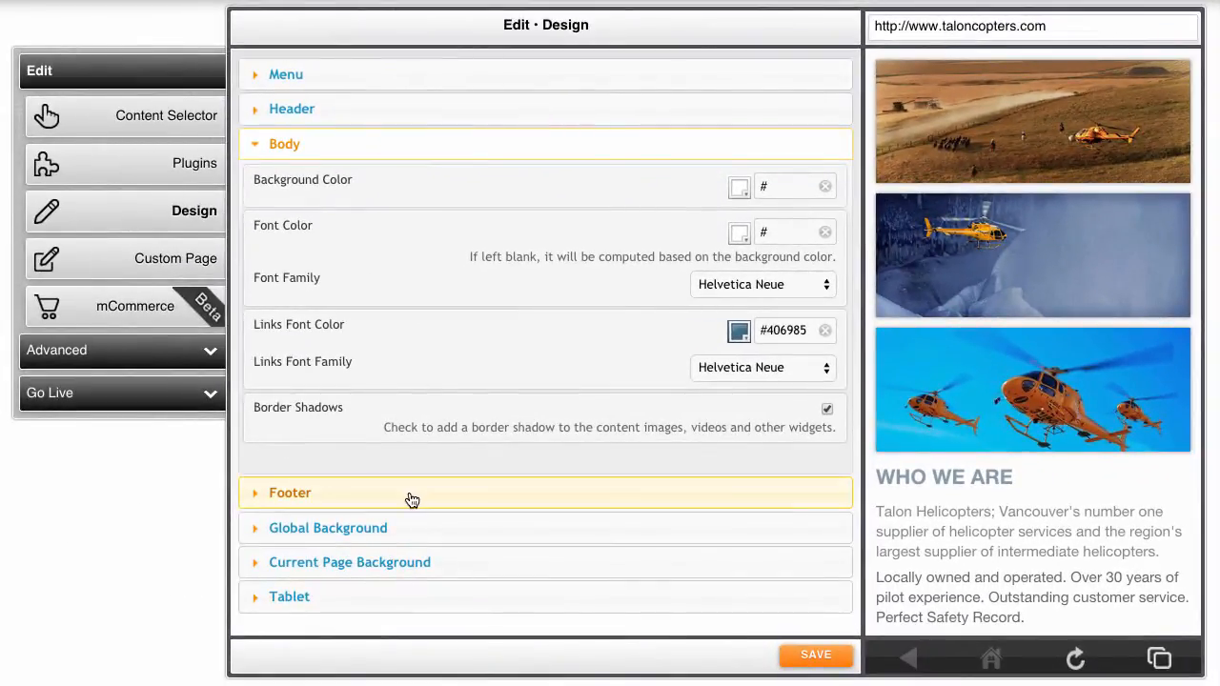
click(412, 495)
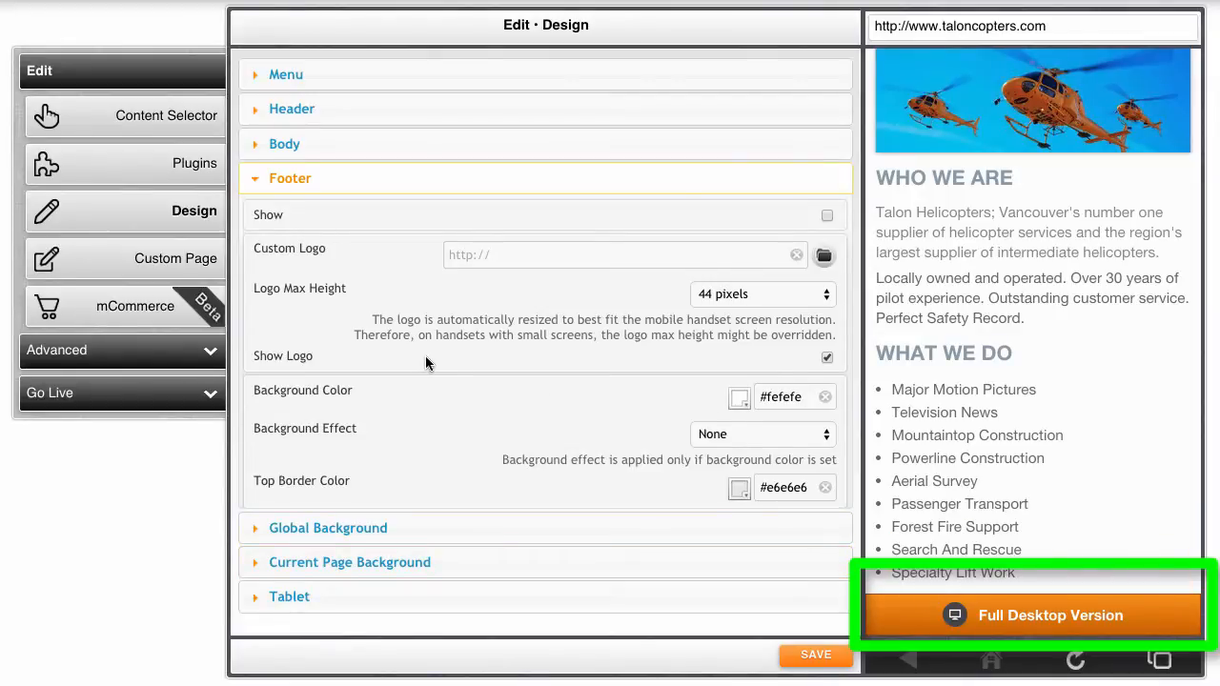
scroll(425, 356, down, 3)
click(335, 366)
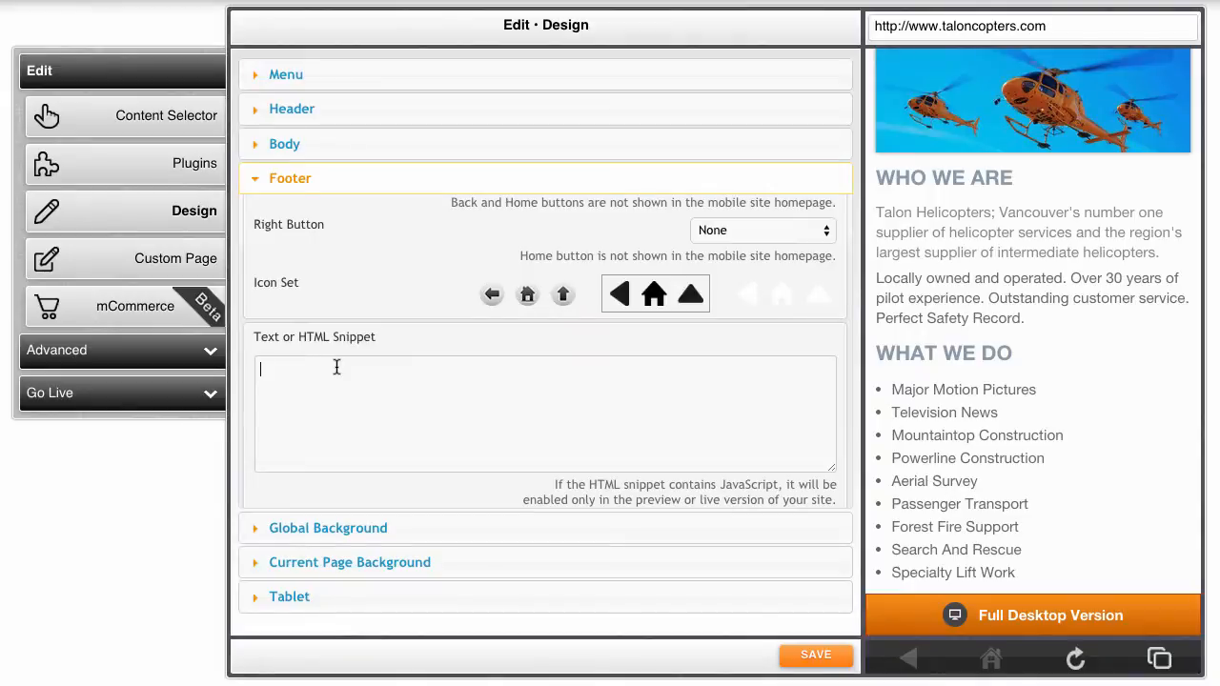
Review the global and current page background options and the tablet auto-layout settings.
click(425, 531)
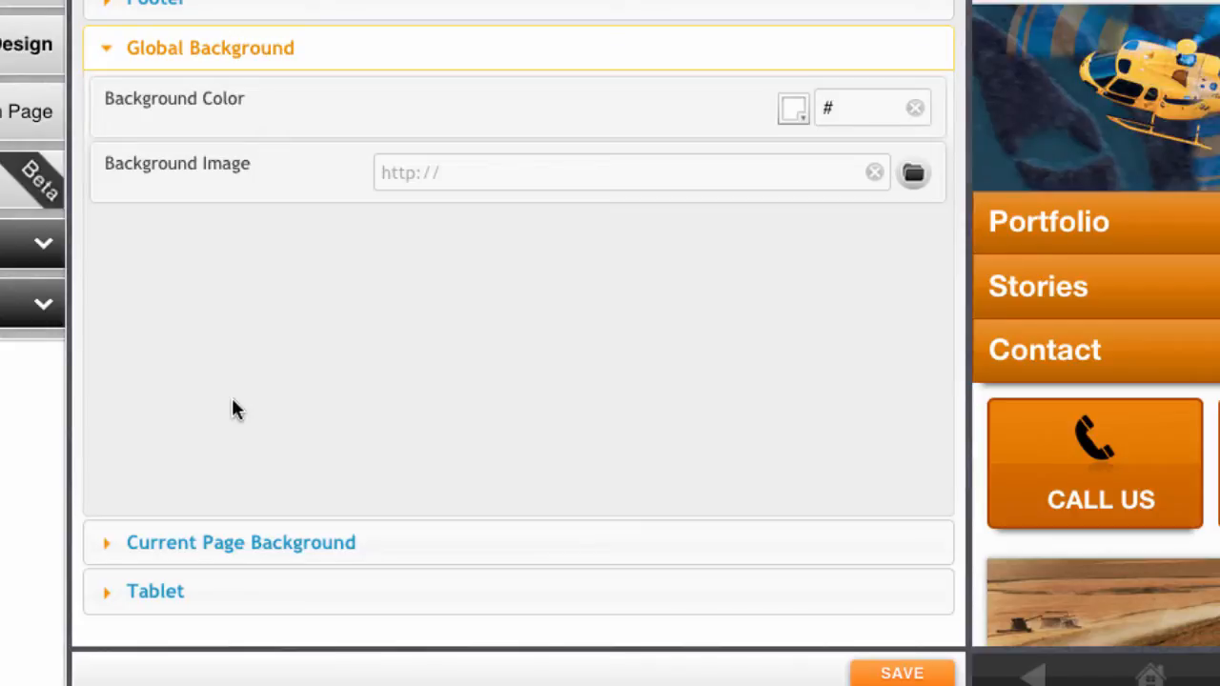
click(399, 550)
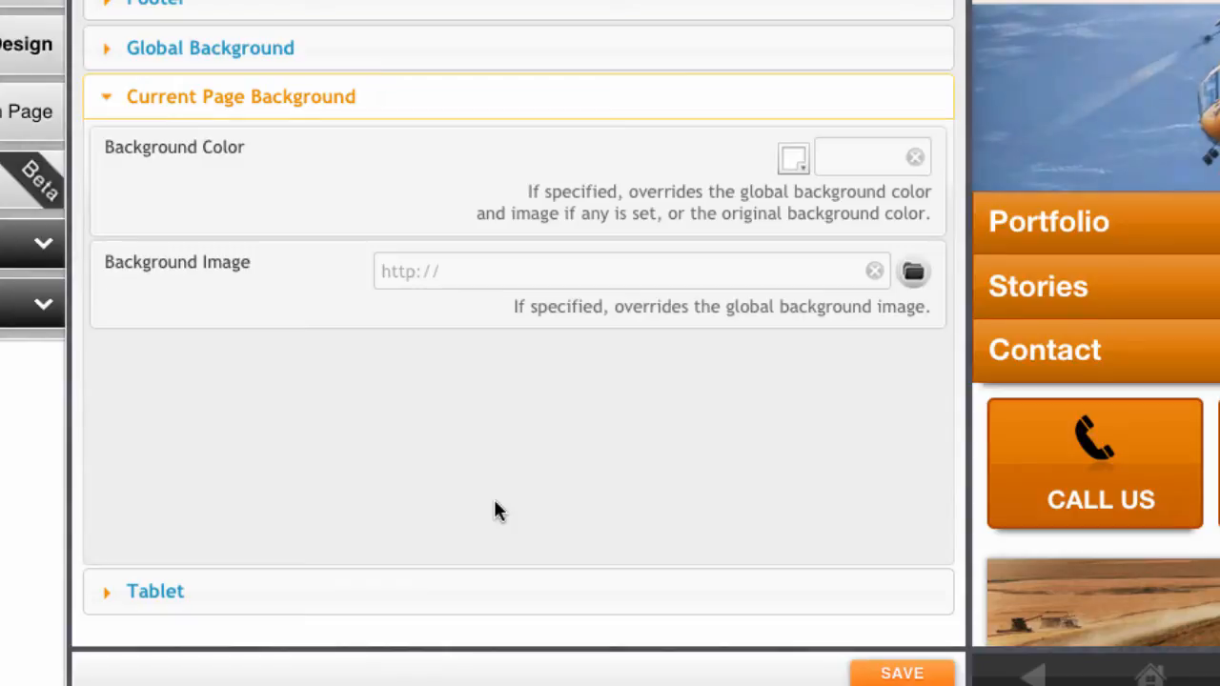
scroll(1095, 324, down, 2)
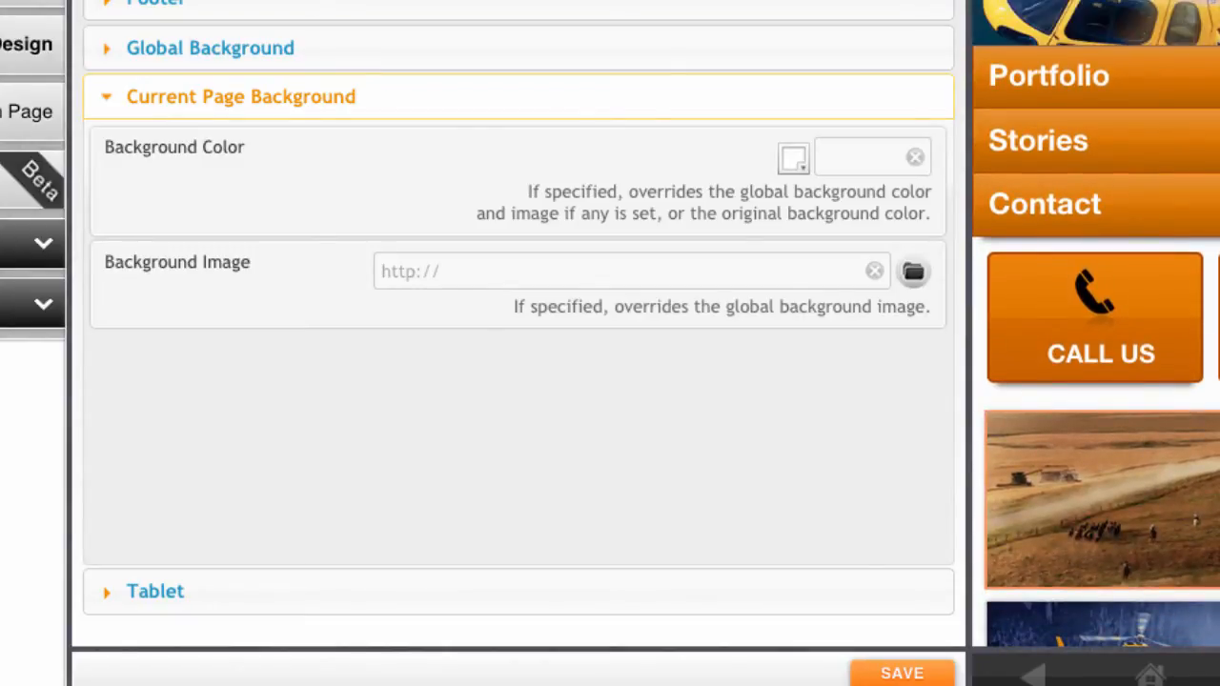
scroll(1095, 324, up, 2)
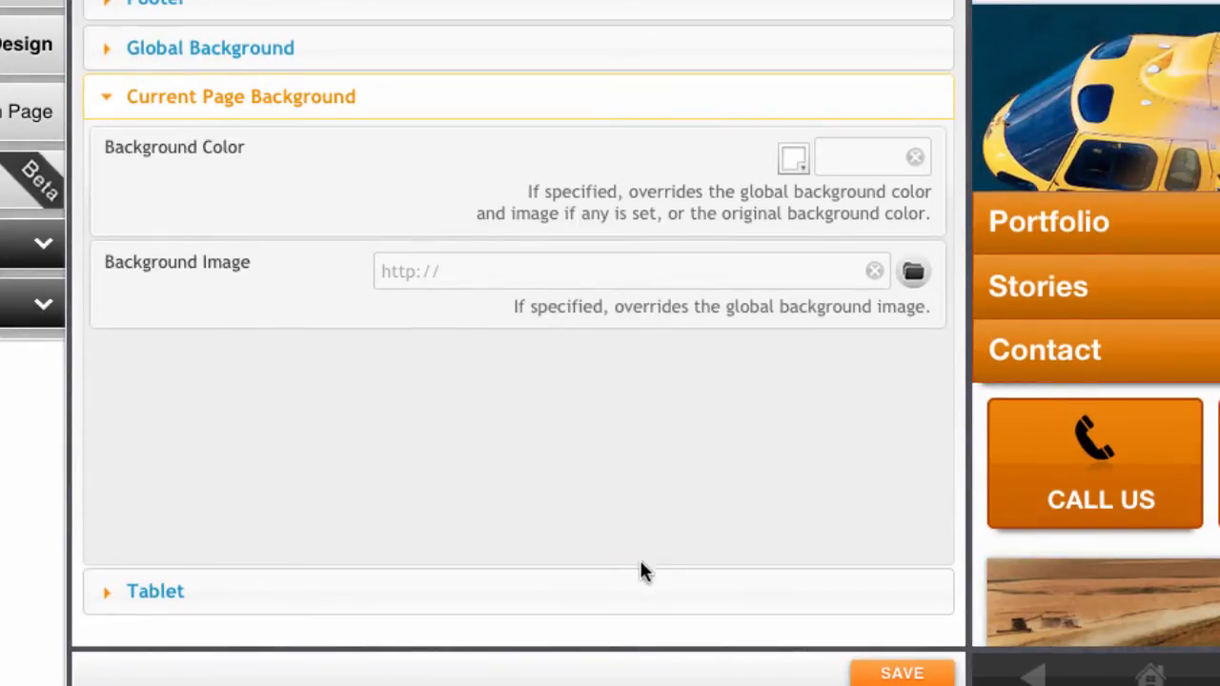
click(624, 592)
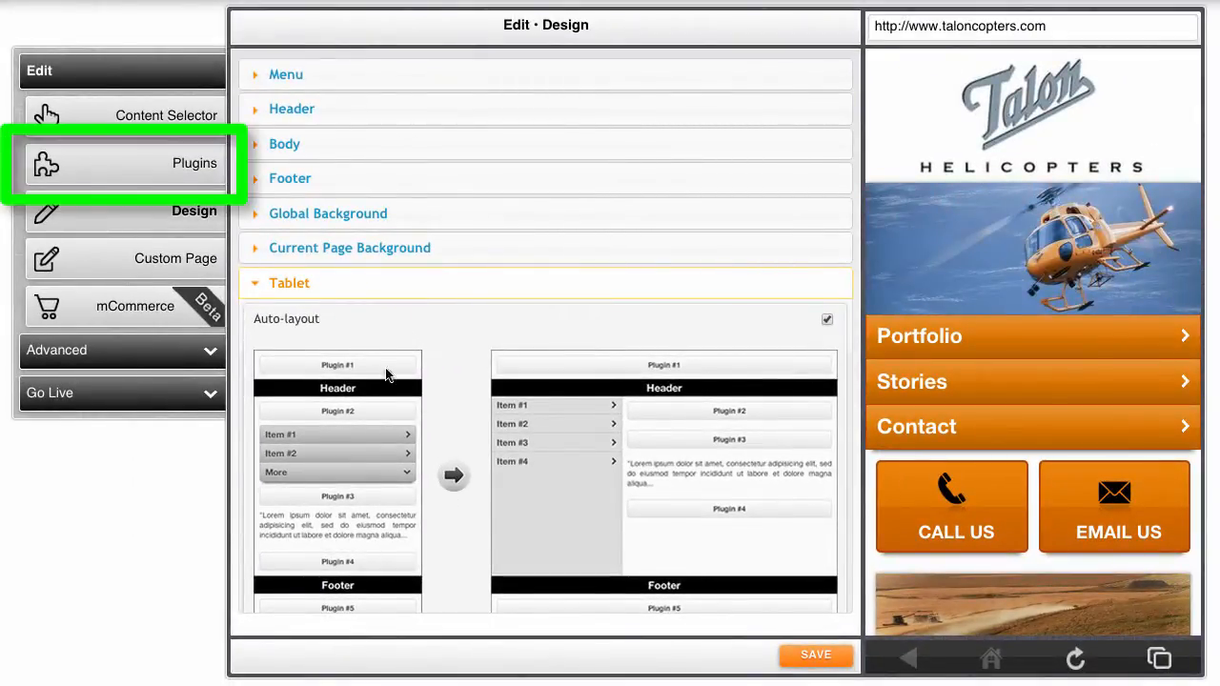
Open the plugin library and preview placing a Click To Call plugin between the header image and the menu, without adding it.
click(121, 168)
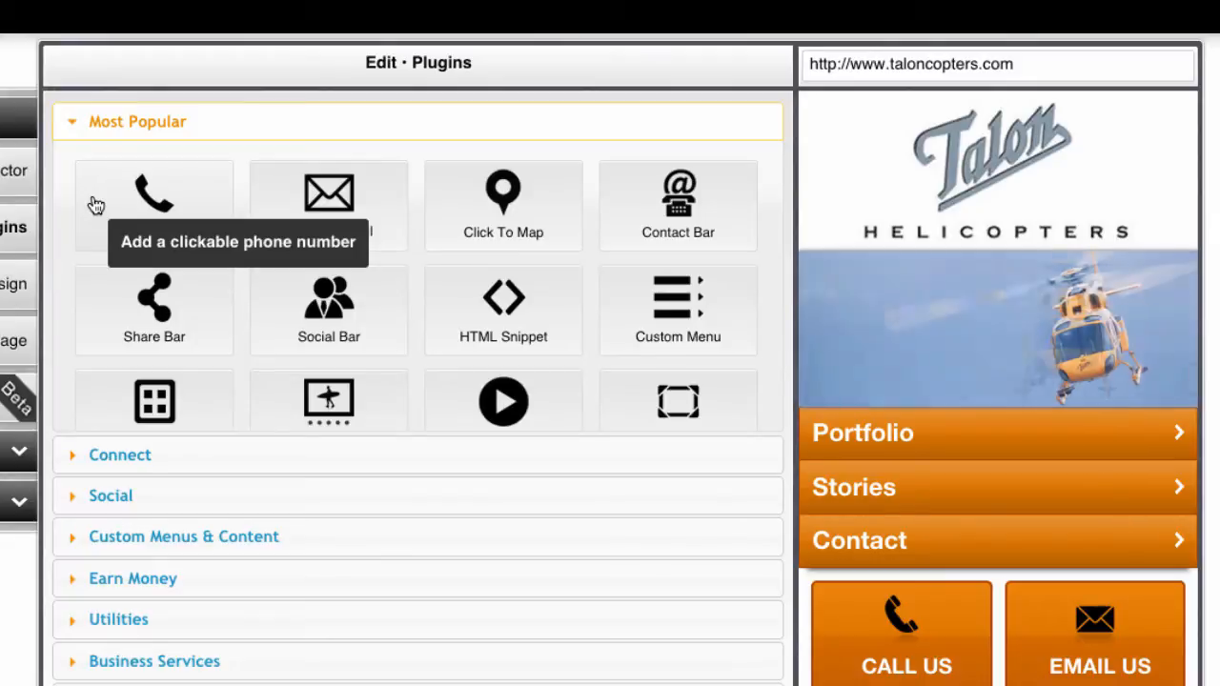
click(93, 252)
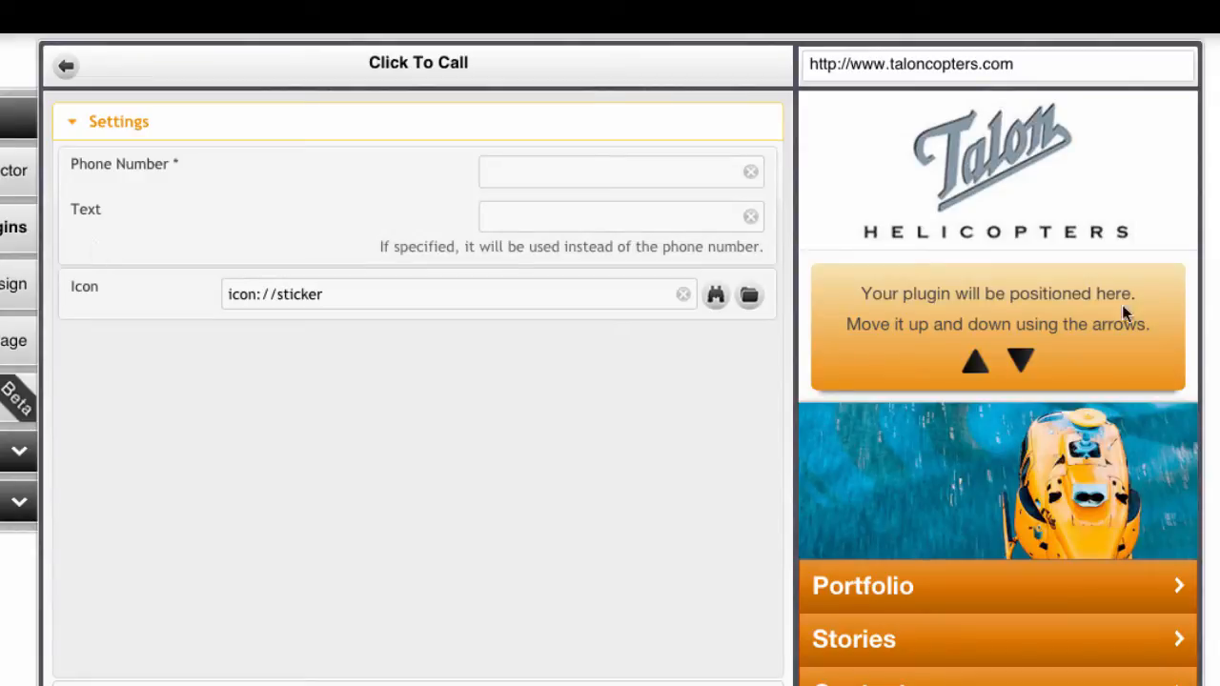
click(1027, 363)
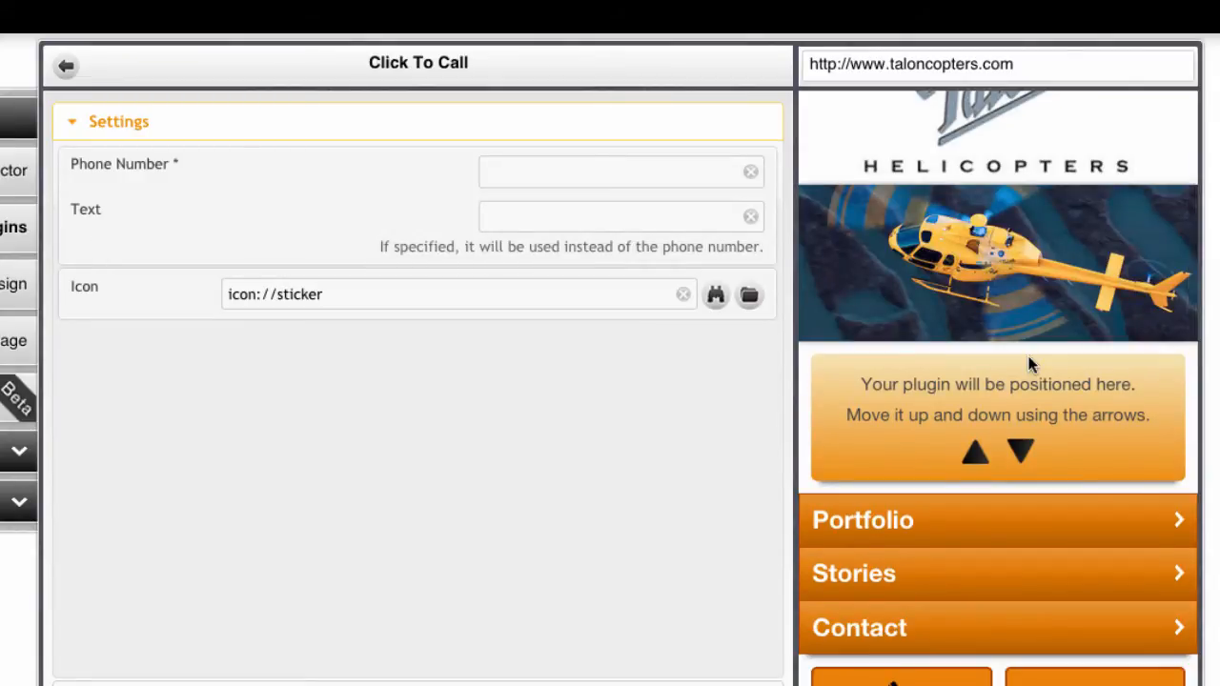
click(65, 67)
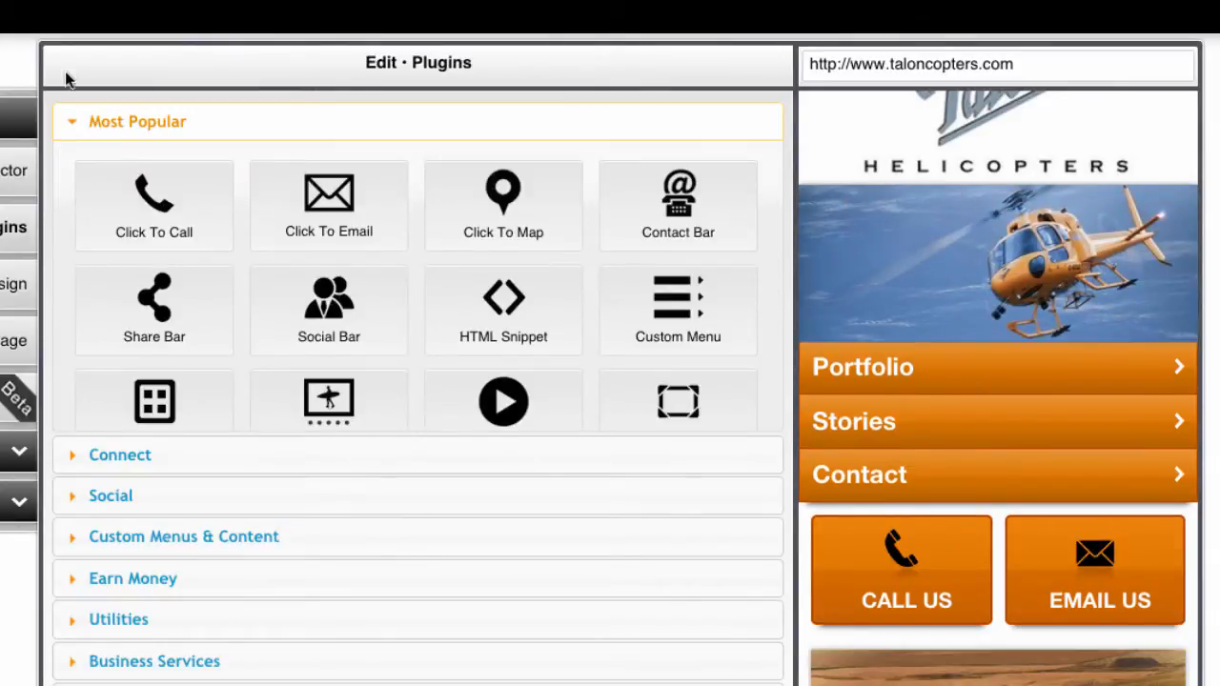
Try placing a Click To Email plugin between the menu and the call and email buttons, and return to the plugin library.
click(379, 196)
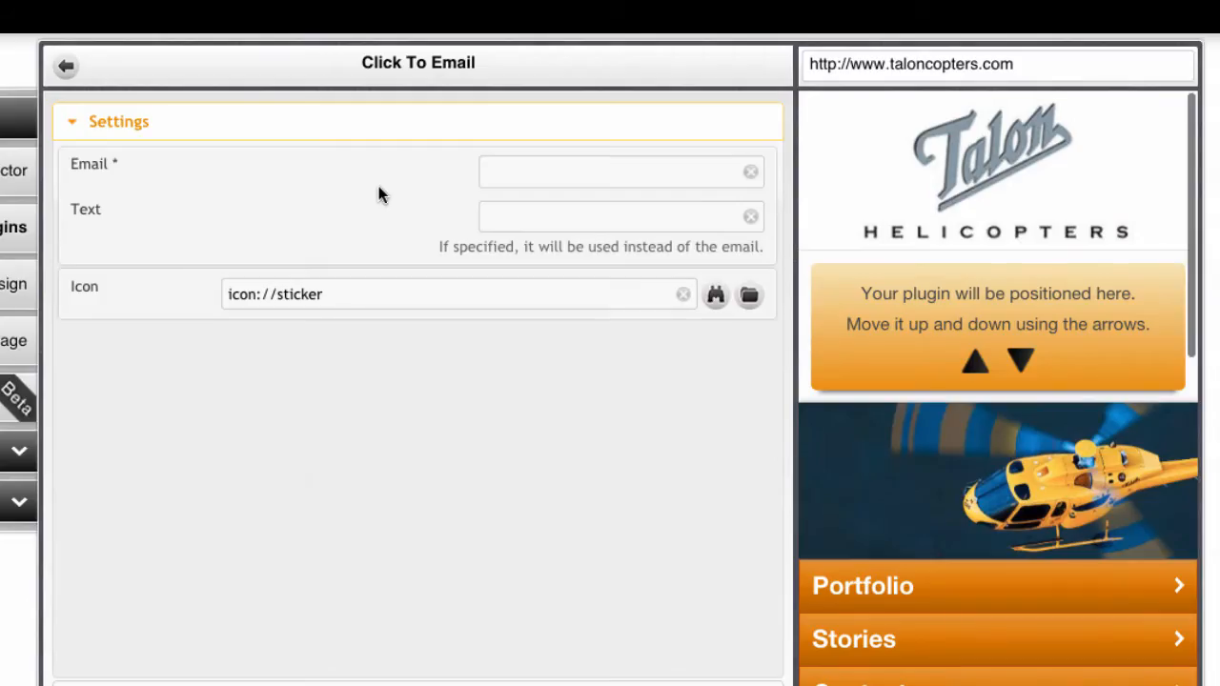
click(1022, 362)
click(1020, 447)
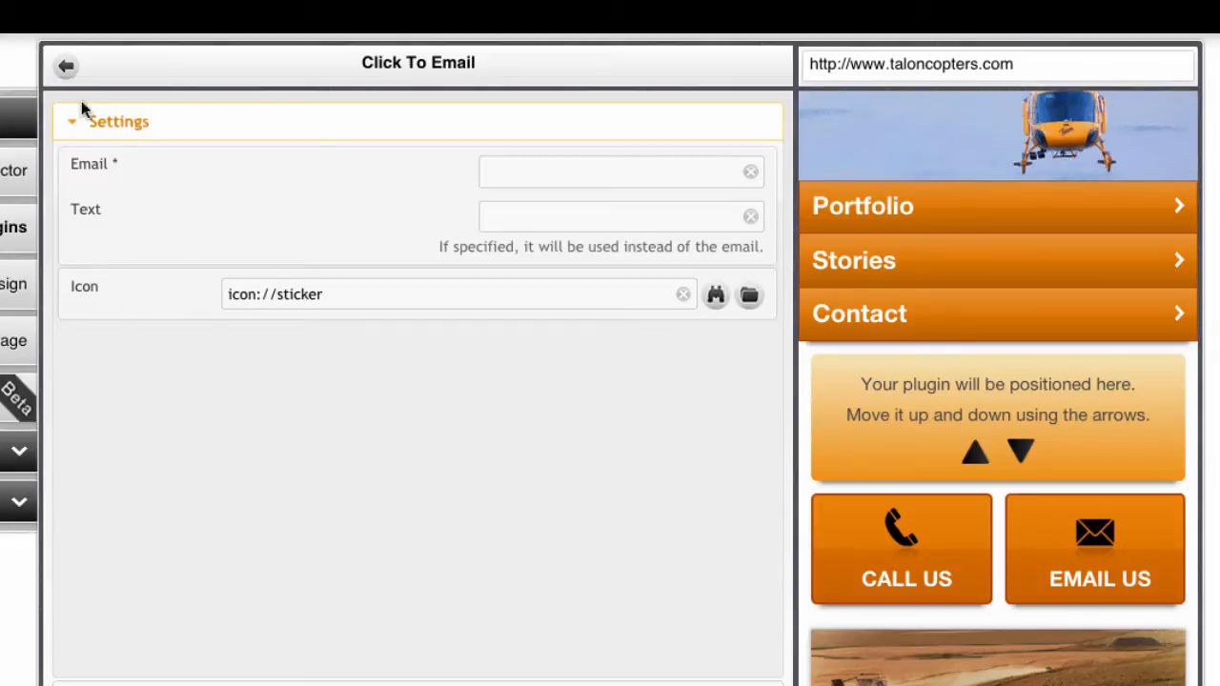
click(64, 70)
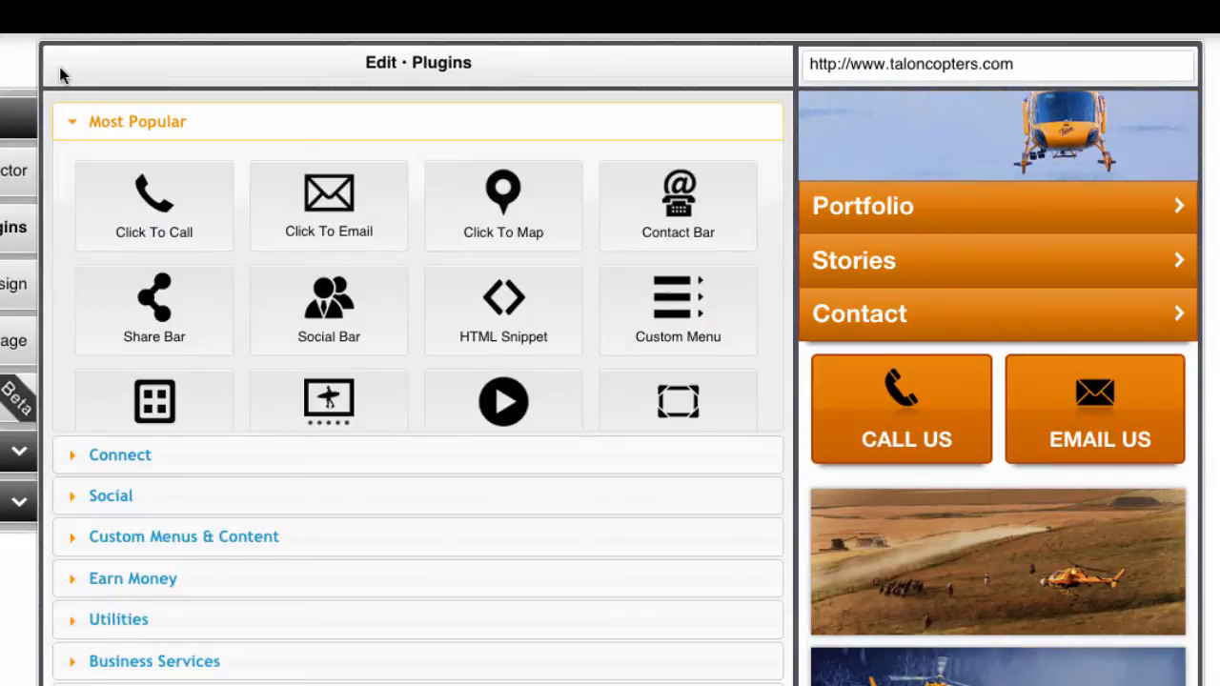
Start an HTML Snippet plugin with the markup "<h1>Hello, World</h1>".
click(443, 289)
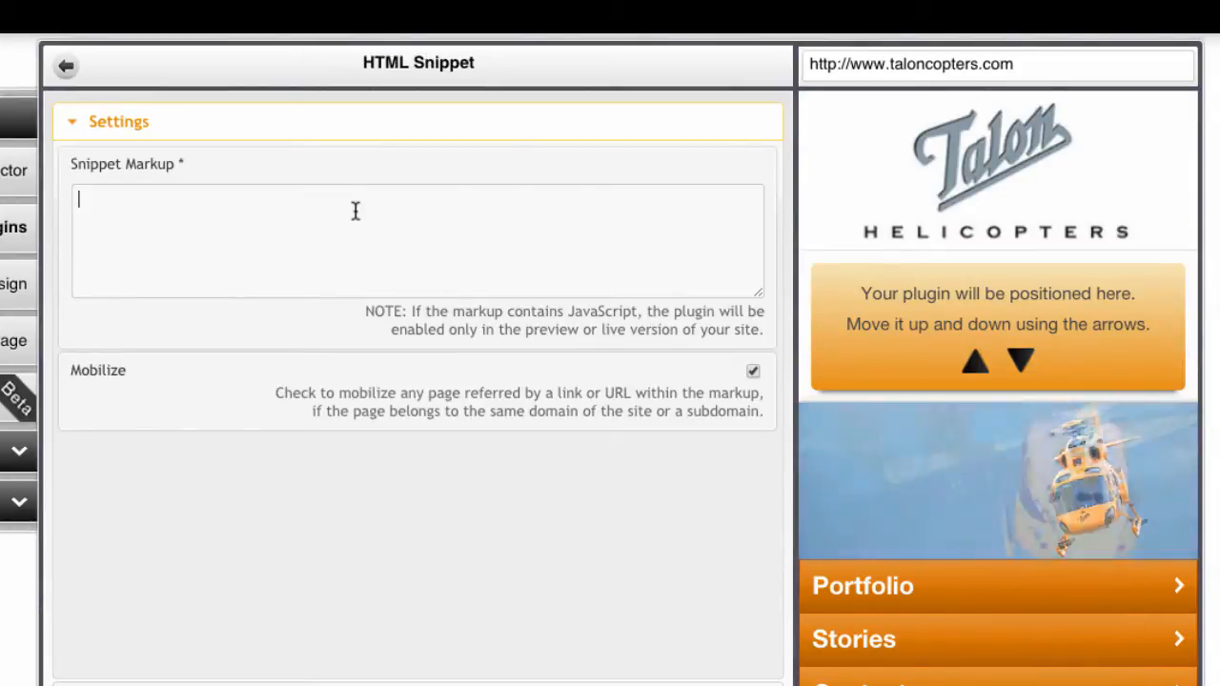
text(<h1)
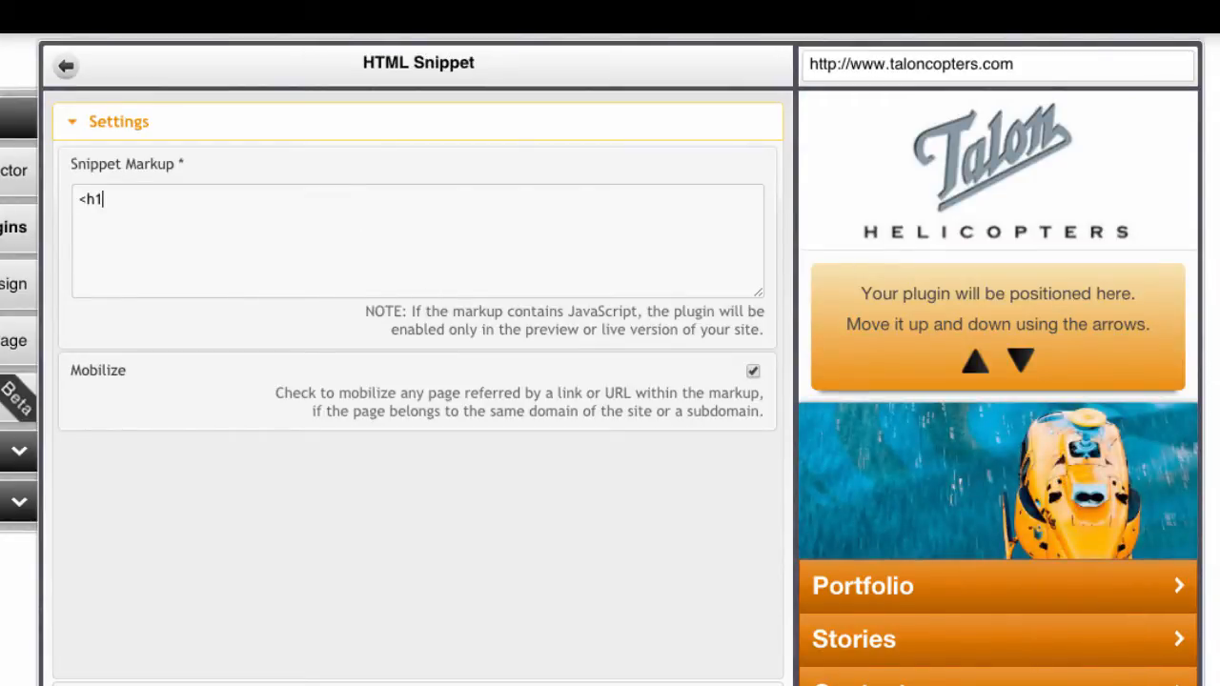
text(>Hello)
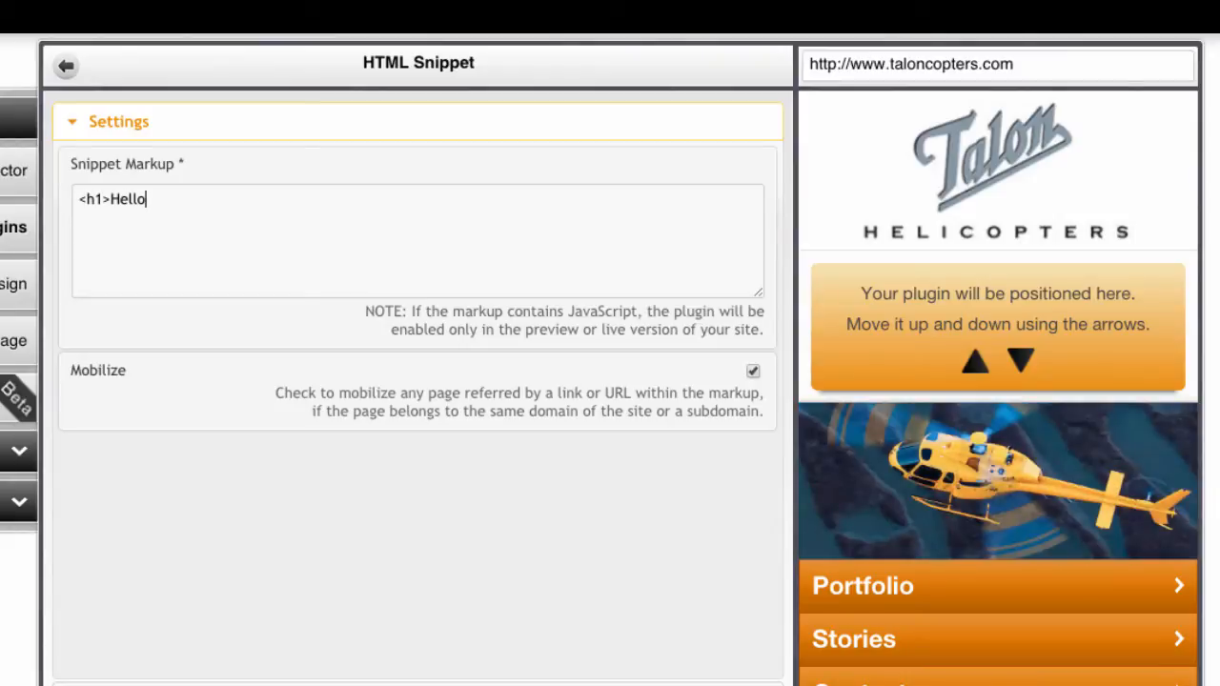
text(, World</h1>)
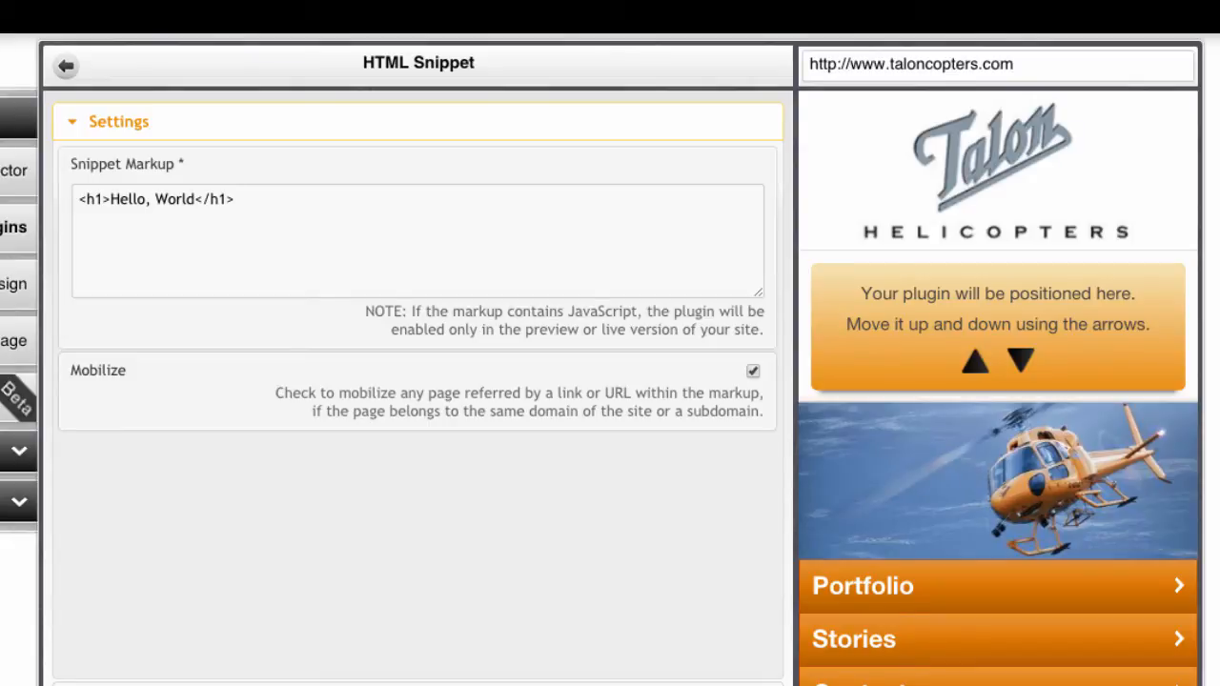
click(67, 69)
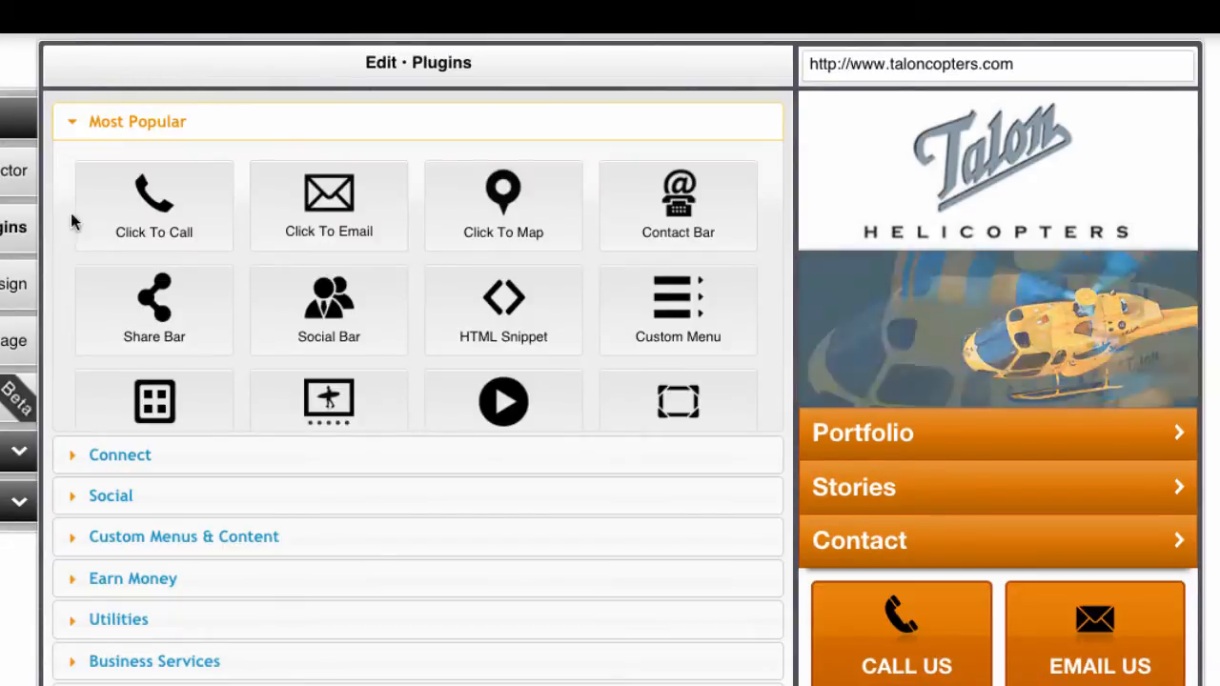
scroll(73, 231, down, 1)
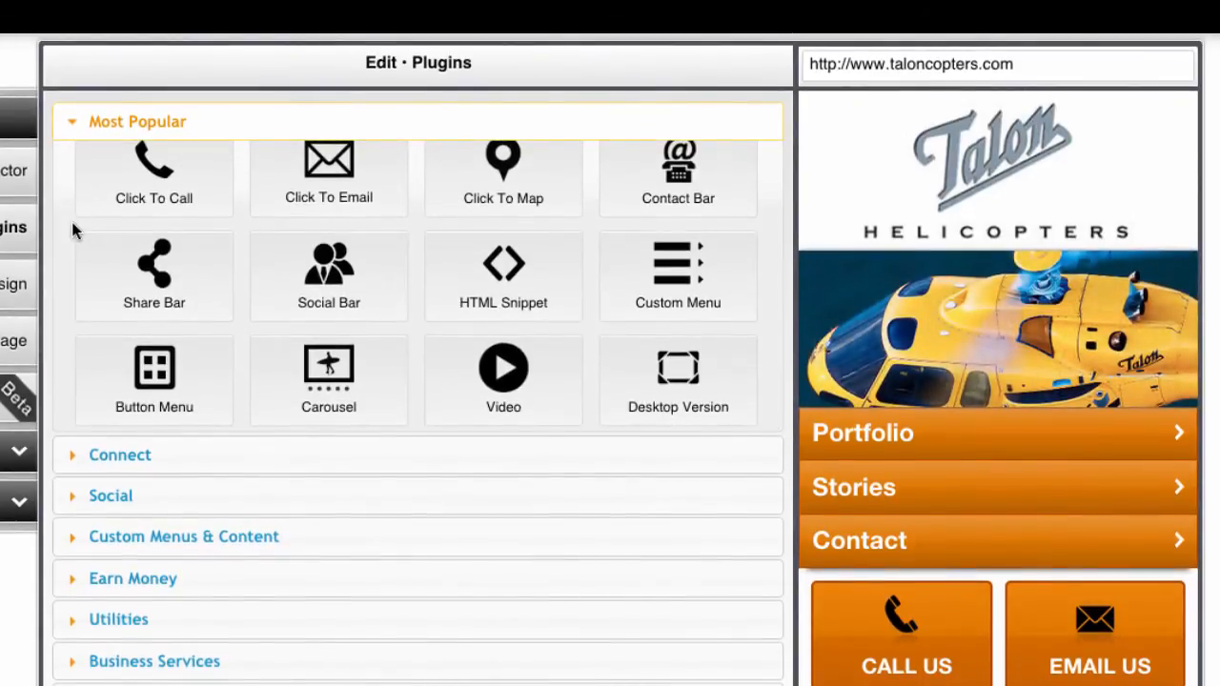
click(444, 386)
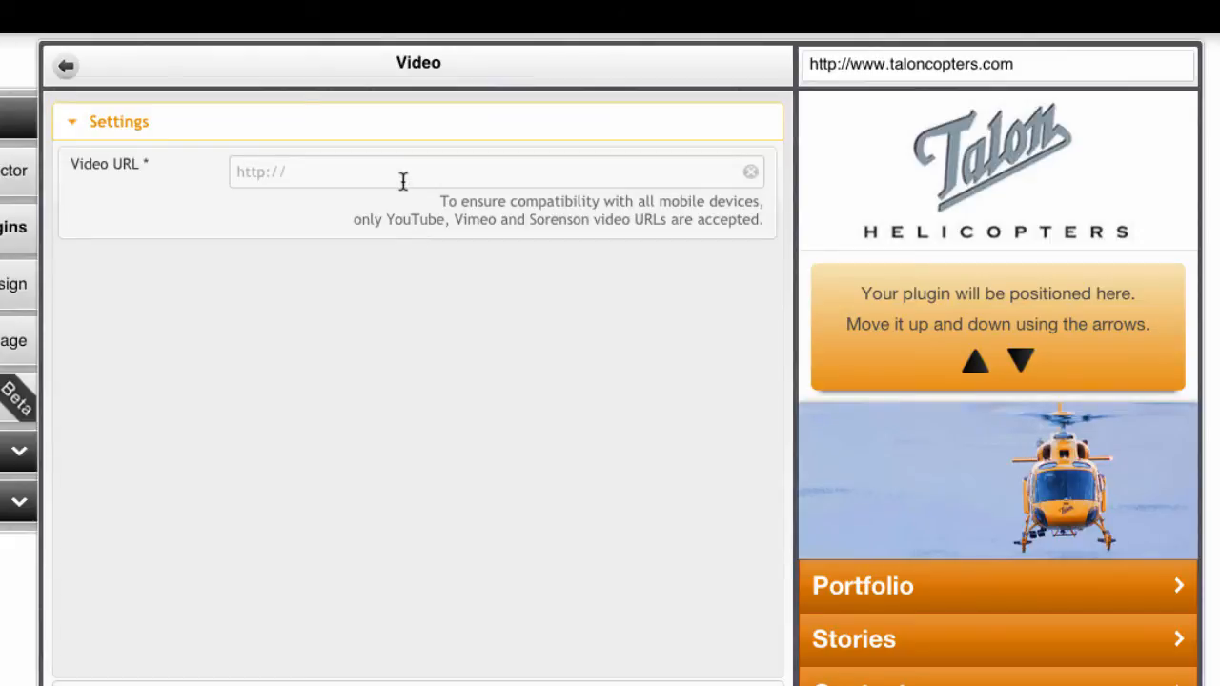
text(http:/)
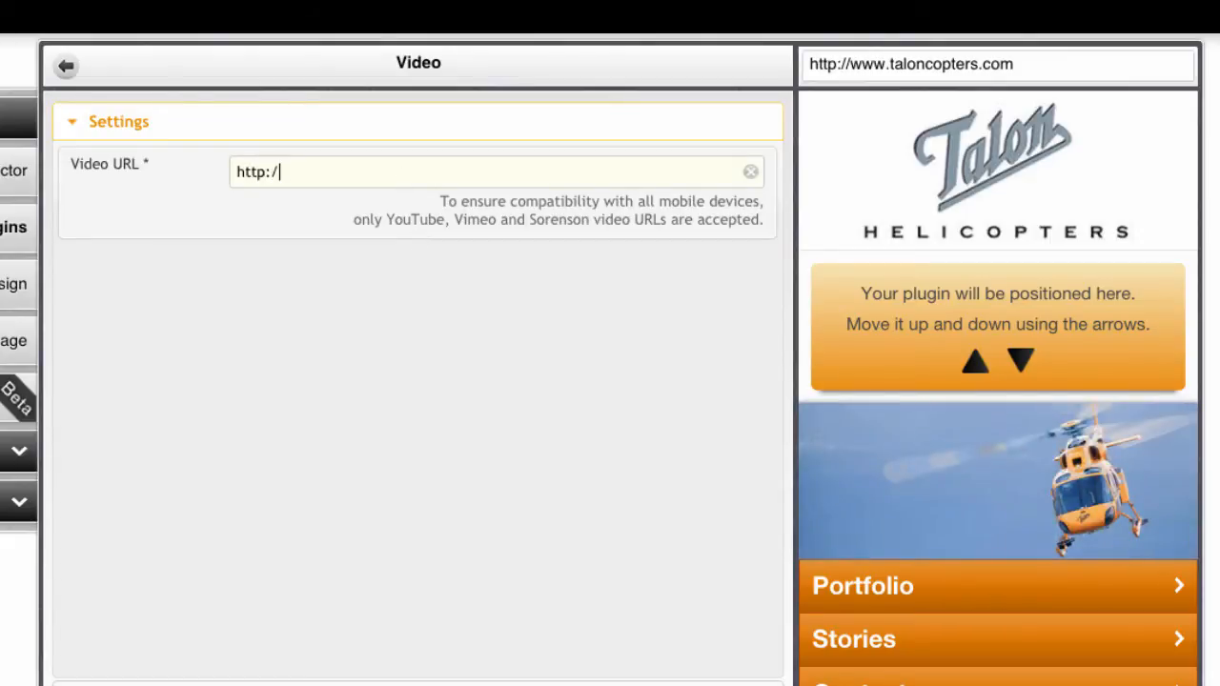
text(/youtube.com...)
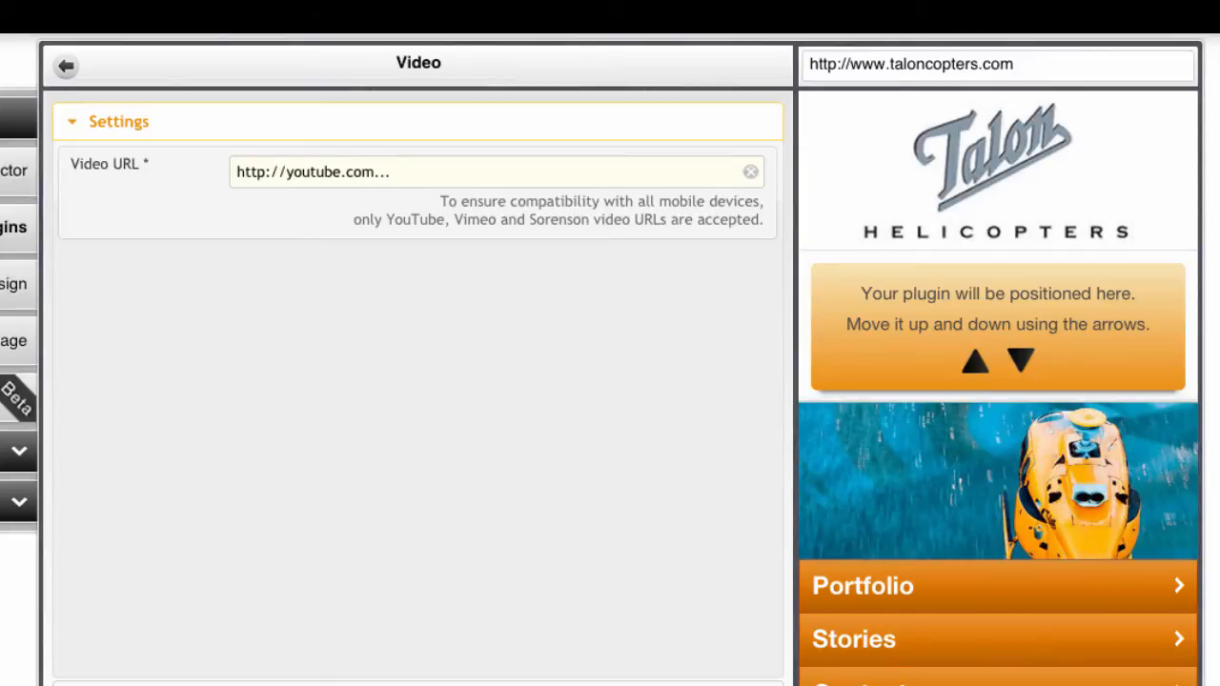
click(286, 680)
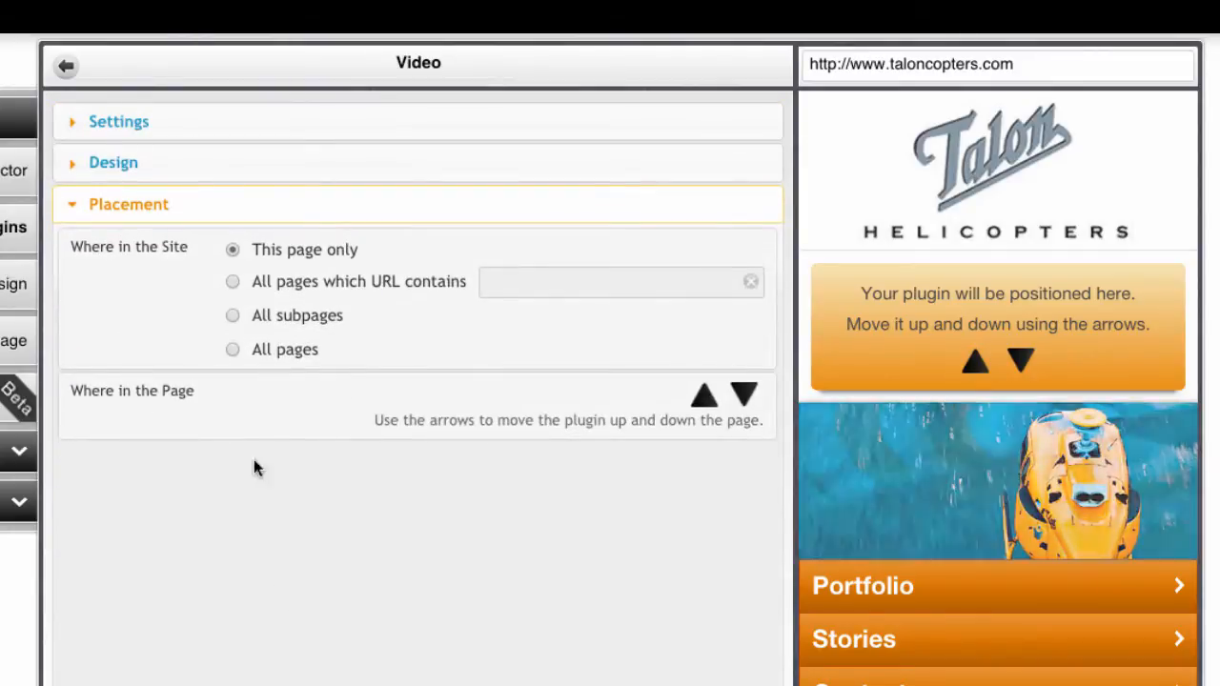
click(233, 349)
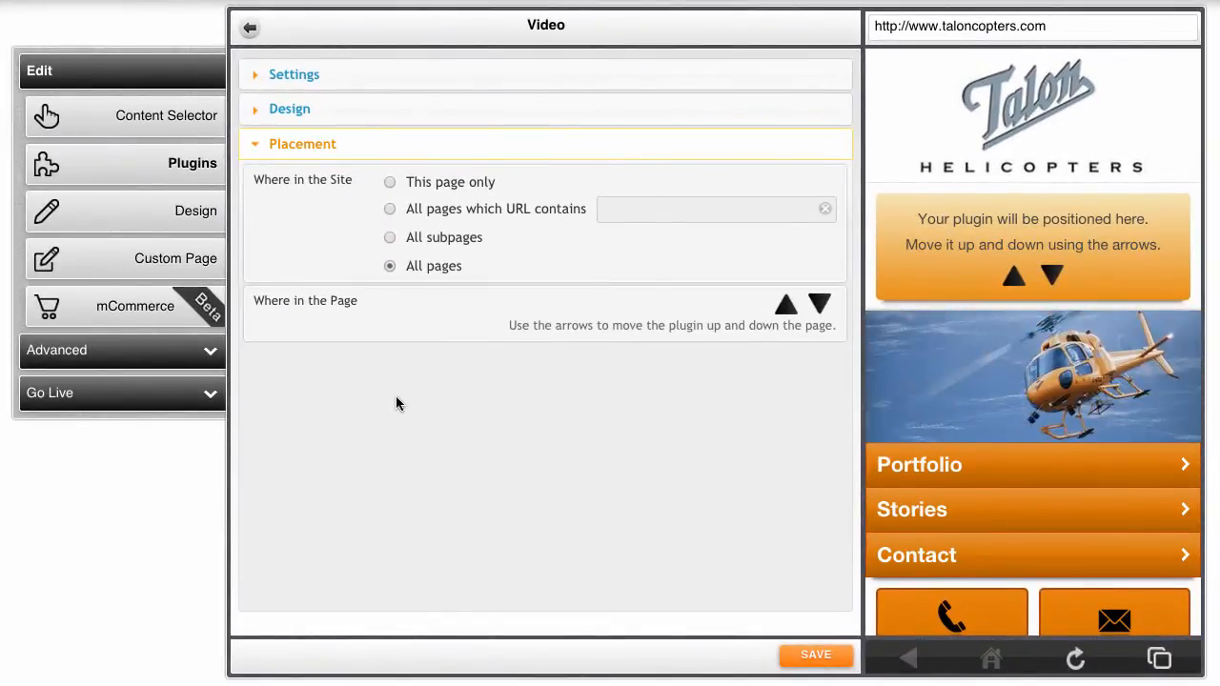
Compare the global style sheet with the page style sheet in the advanced CSS settings.
click(129, 355)
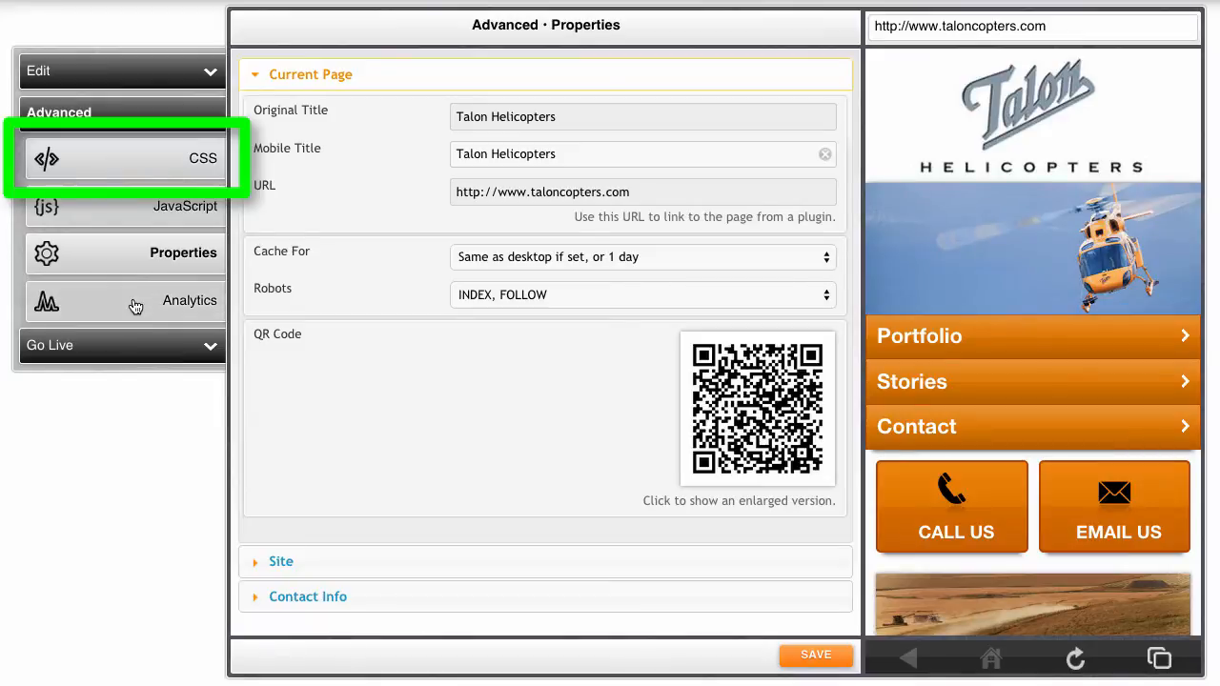
click(136, 160)
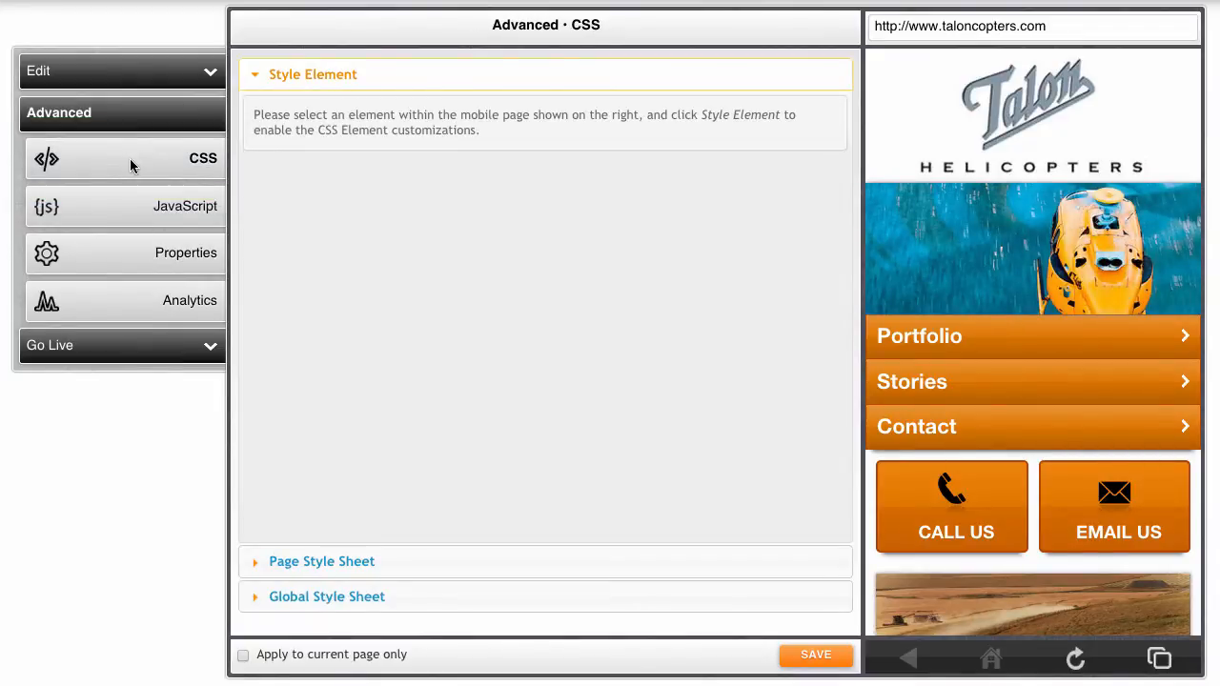
click(430, 604)
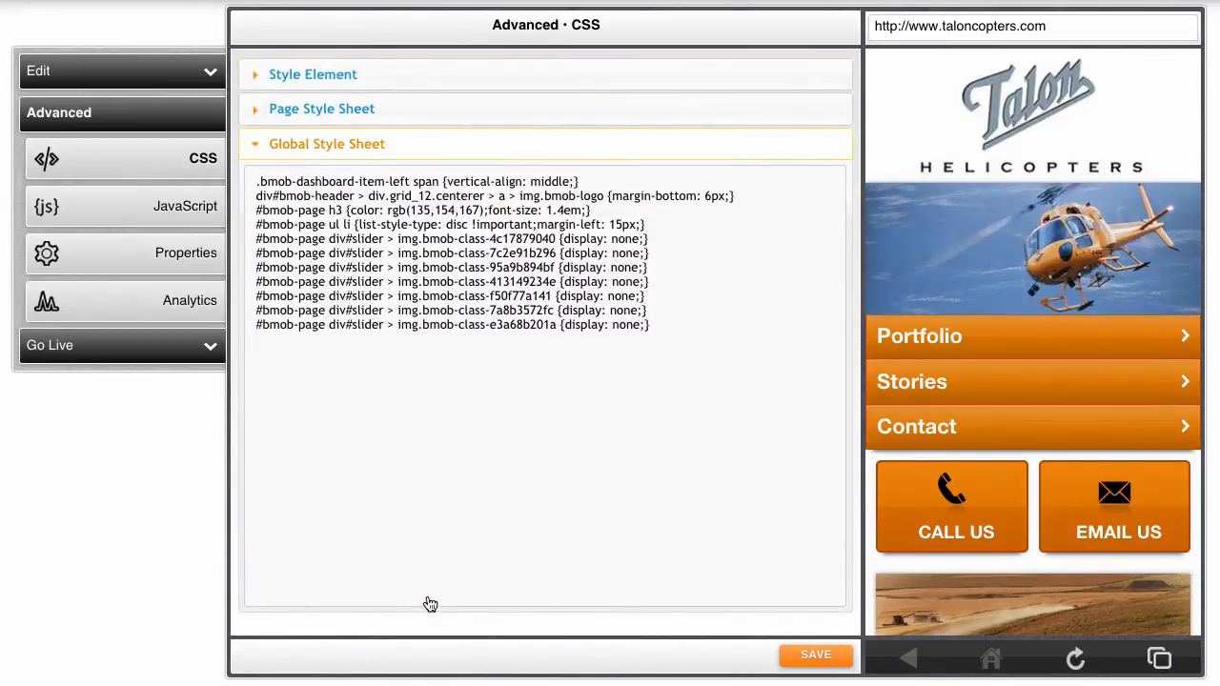
click(420, 123)
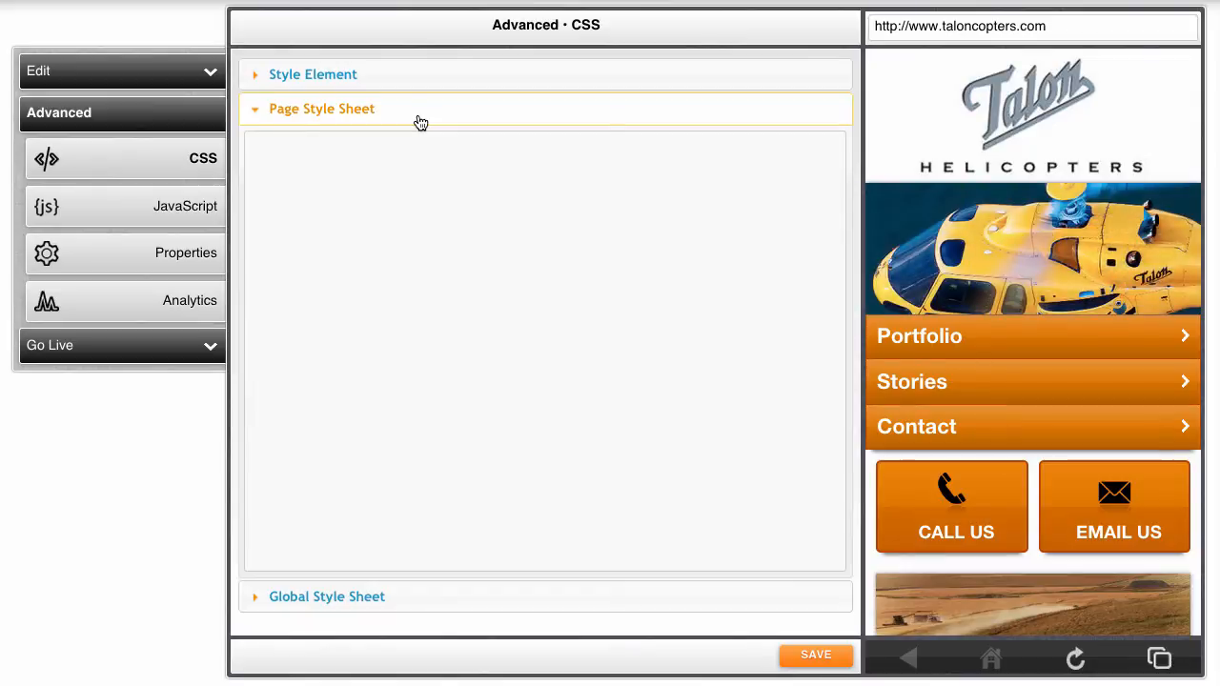
click(407, 600)
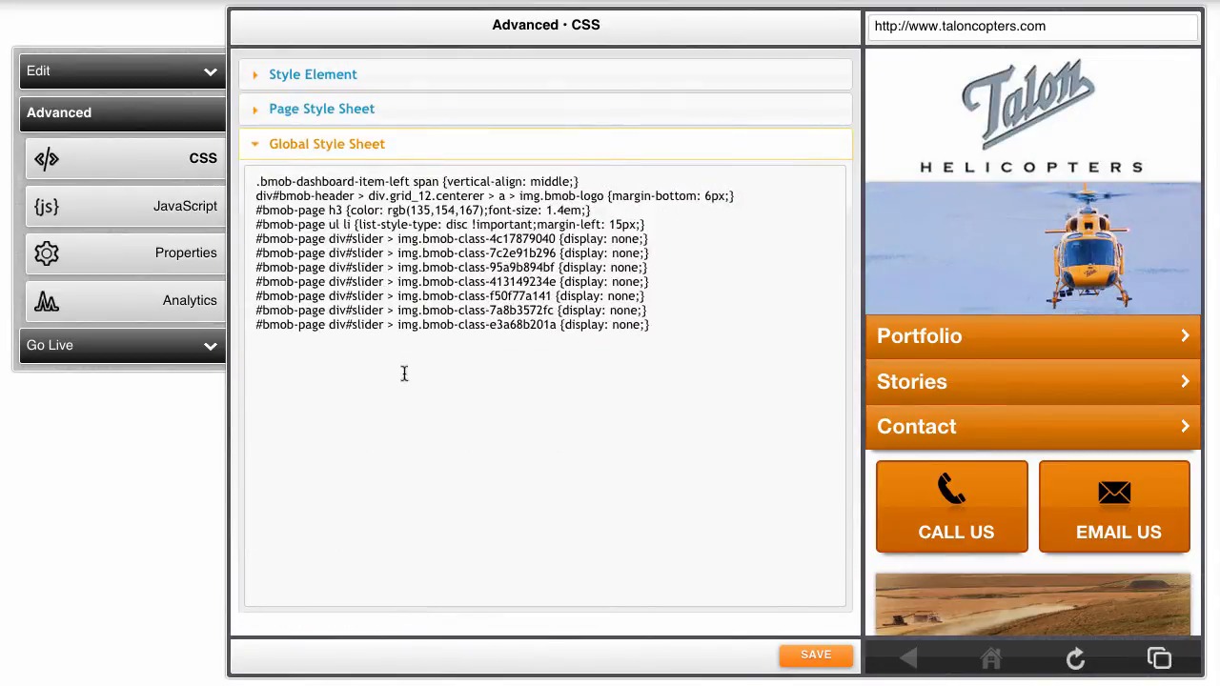
click(404, 114)
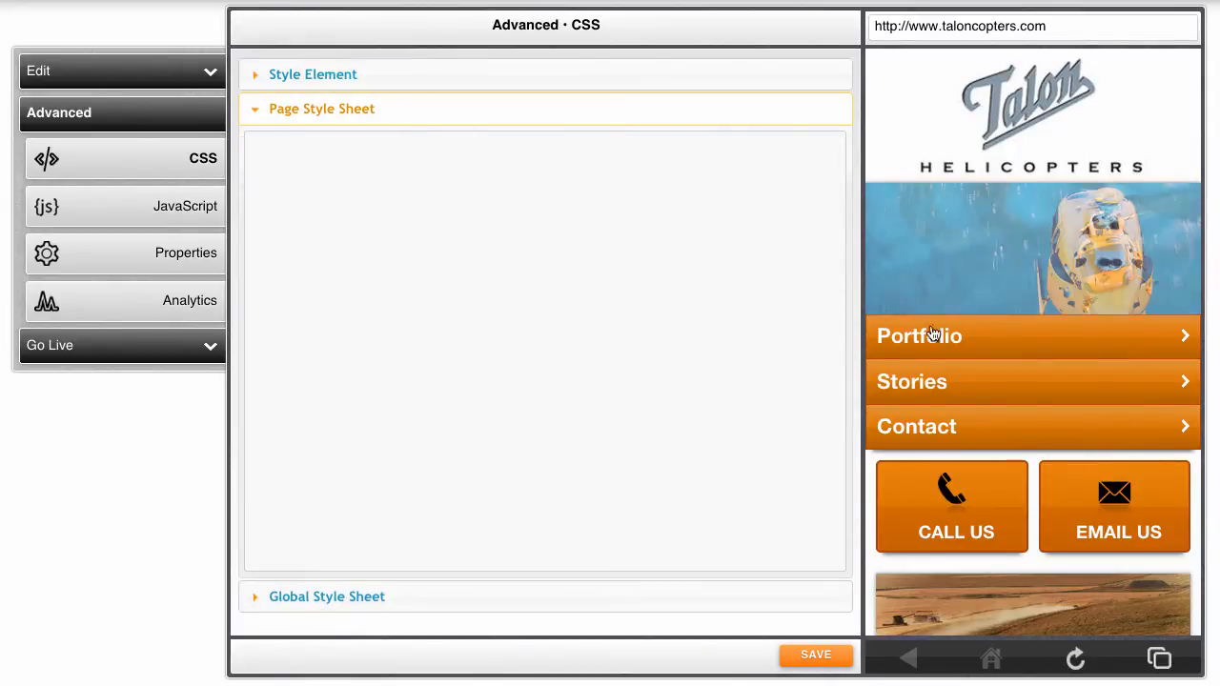
Inspect the "WHO WE ARE" heading in the mobile preview and copy the CSS selector of its h3 element.
scroll(1028, 345, down, 5)
scroll(1026, 346, down, 2)
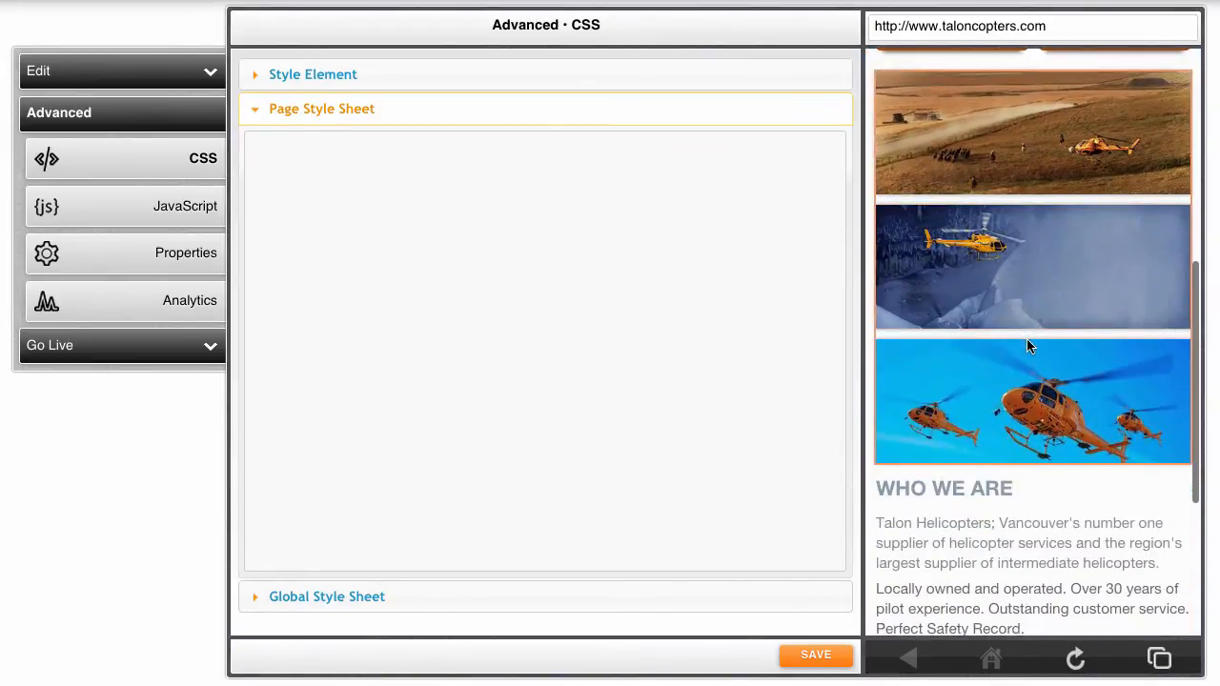
scroll(1027, 346, up, 3)
scroll(996, 324, down, 3)
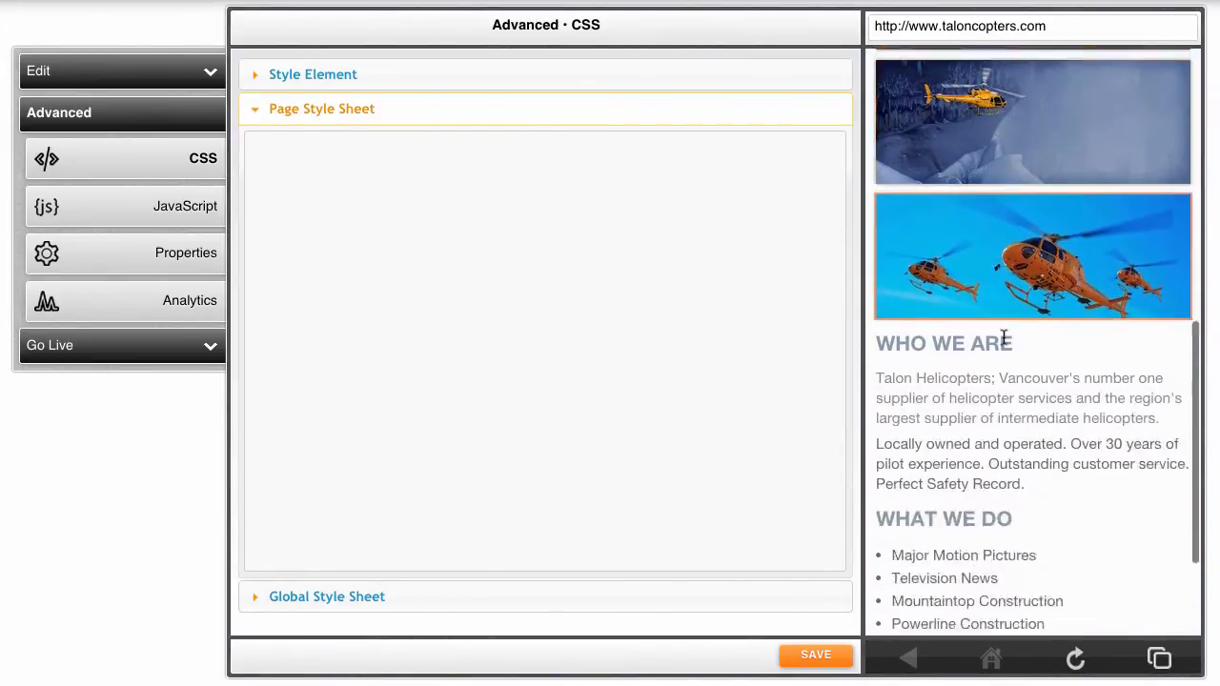
scroll(955, 338, up, 1)
right_click(959, 339)
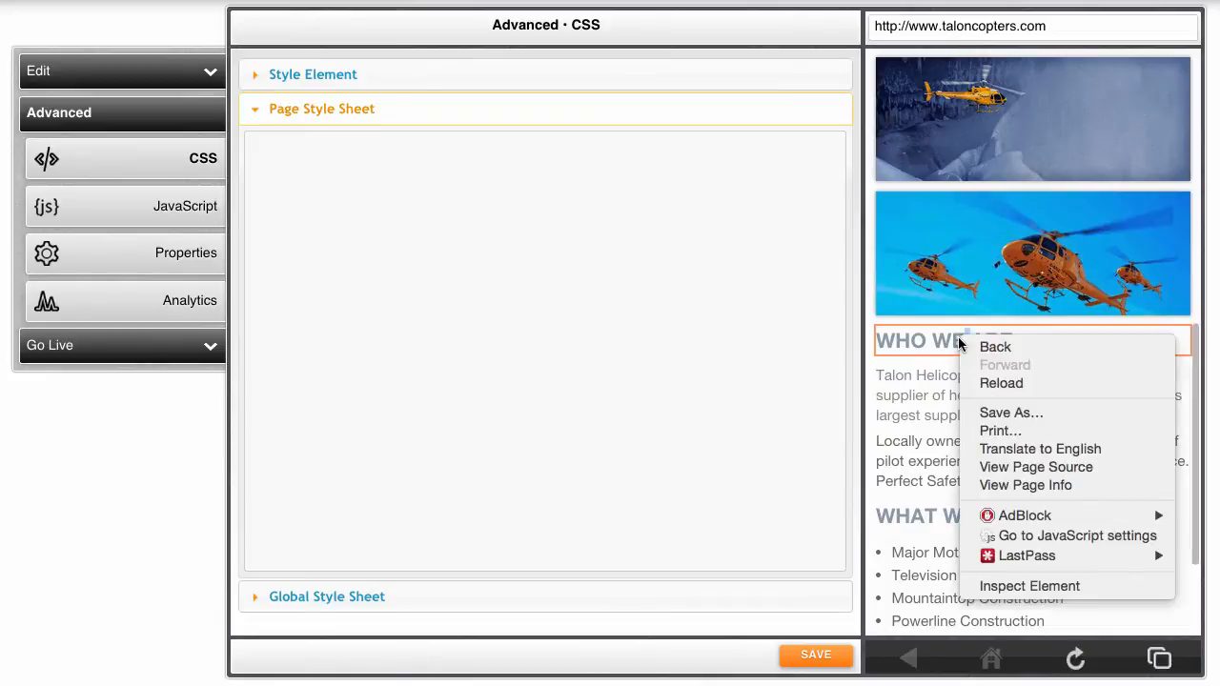
click(1061, 587)
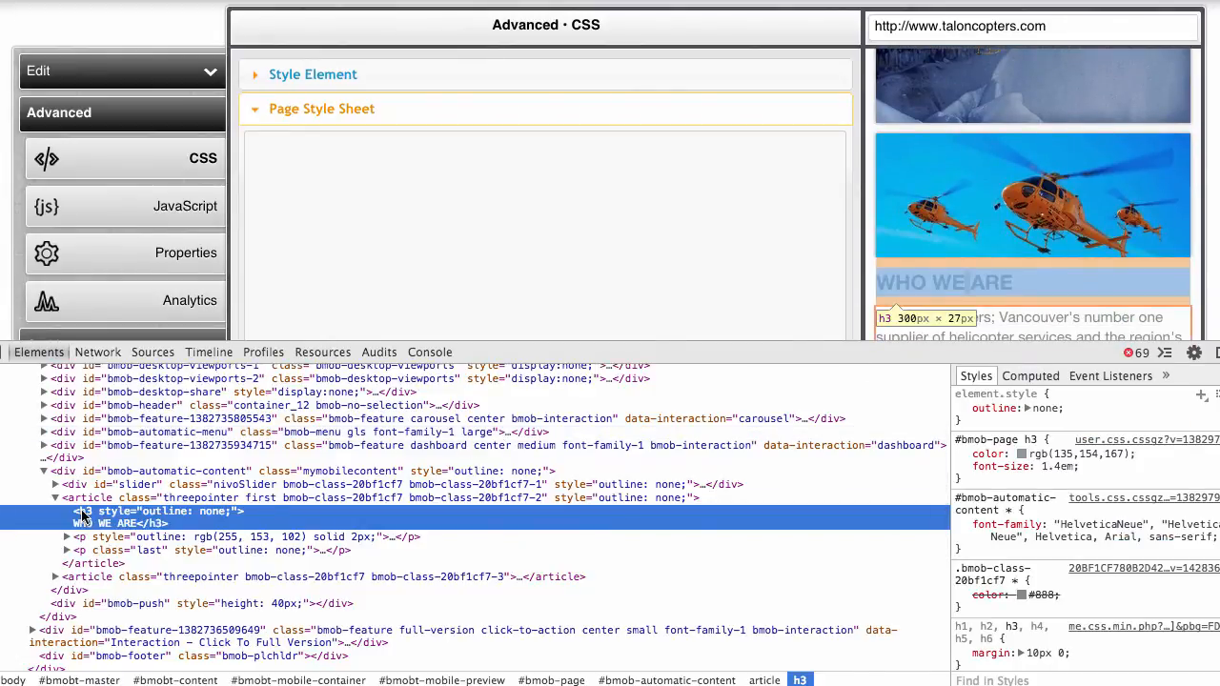
right_click(82, 516)
click(143, 509)
Add a page style sheet rule with the copied selector and {color: green;}, save it, and check the "WHO WE ARE" heading.
click(342, 178)
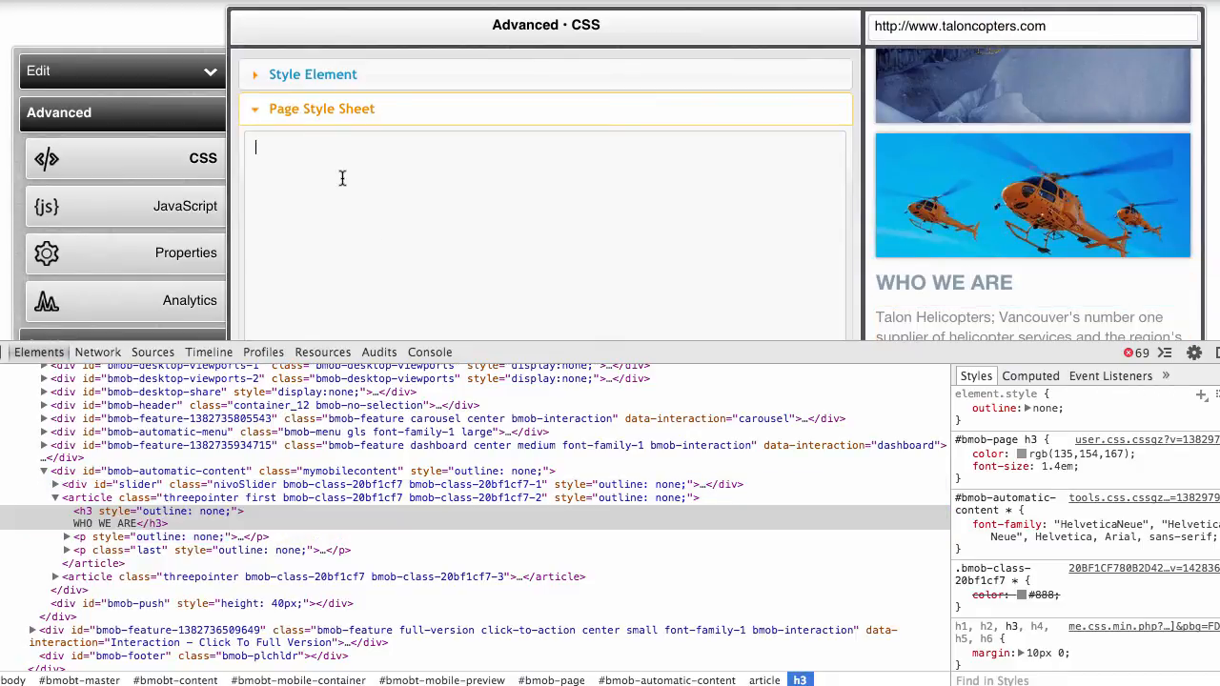
key(super+v)
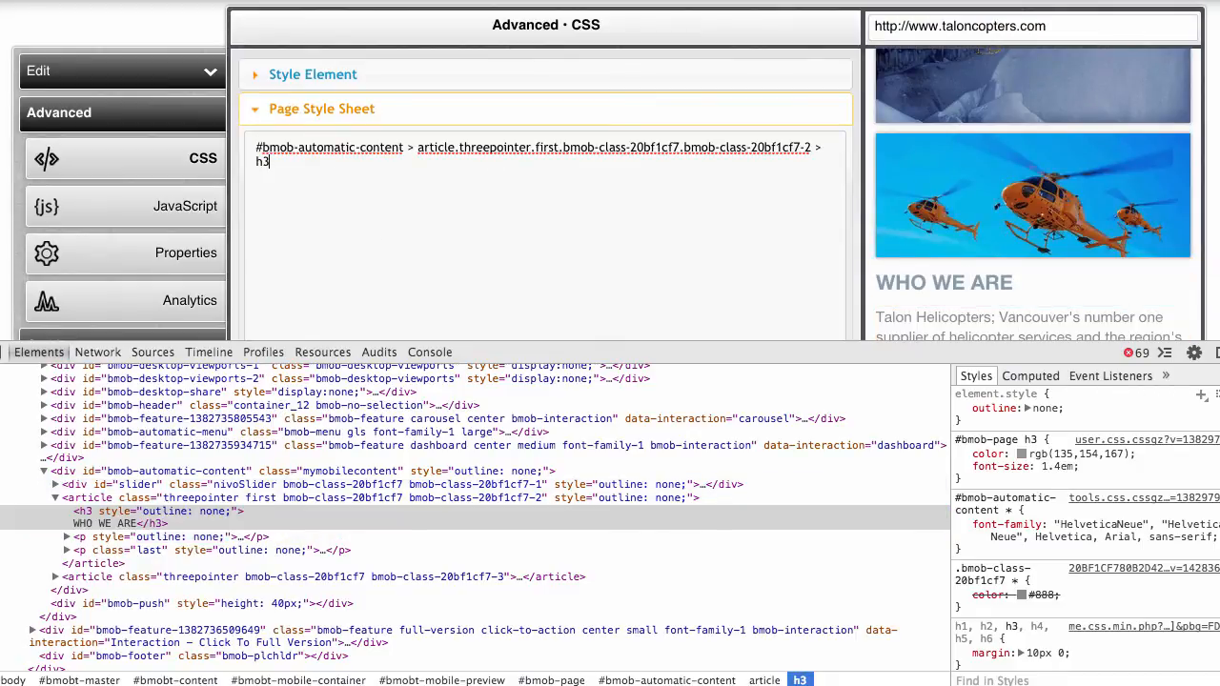
text({color:green;)
key(super+alt+i)
click(810, 656)
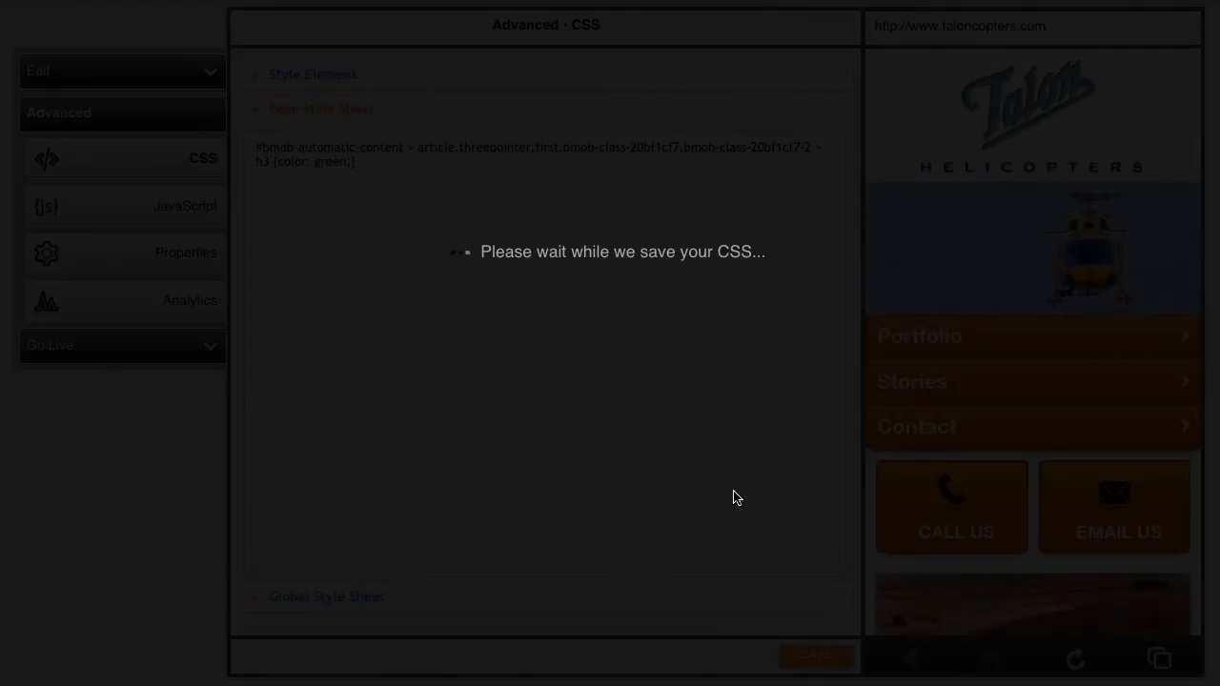
scroll(1043, 504, down, 5)
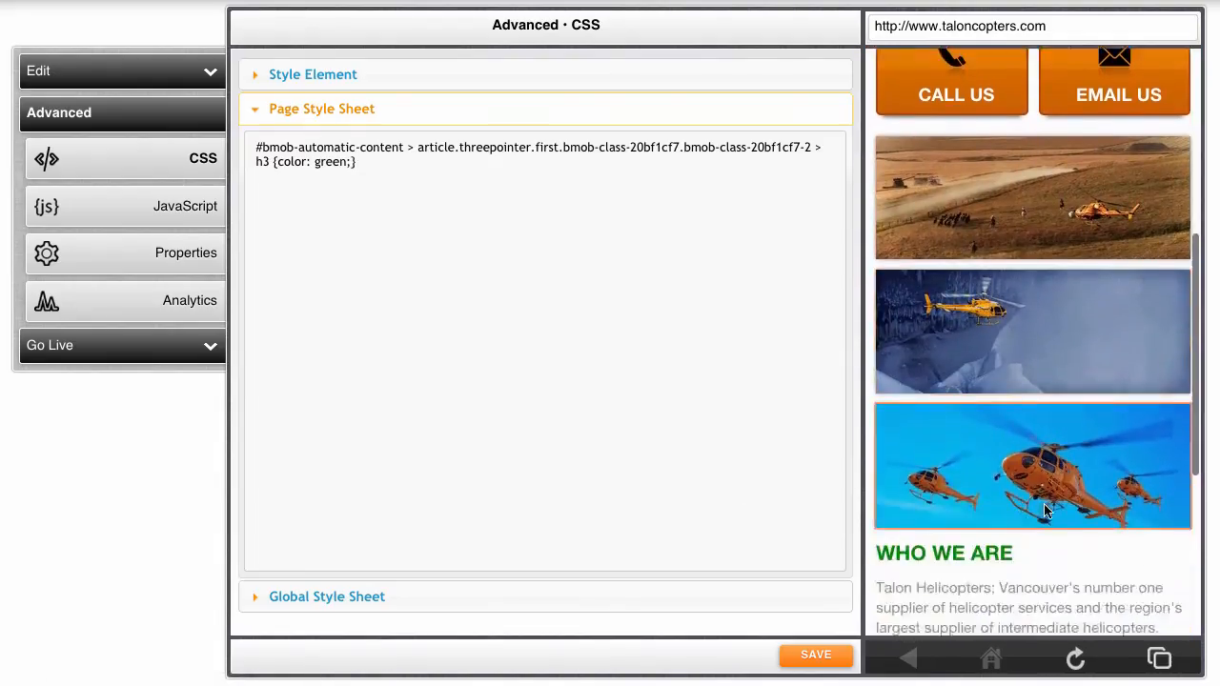
scroll(1044, 503, down, 2)
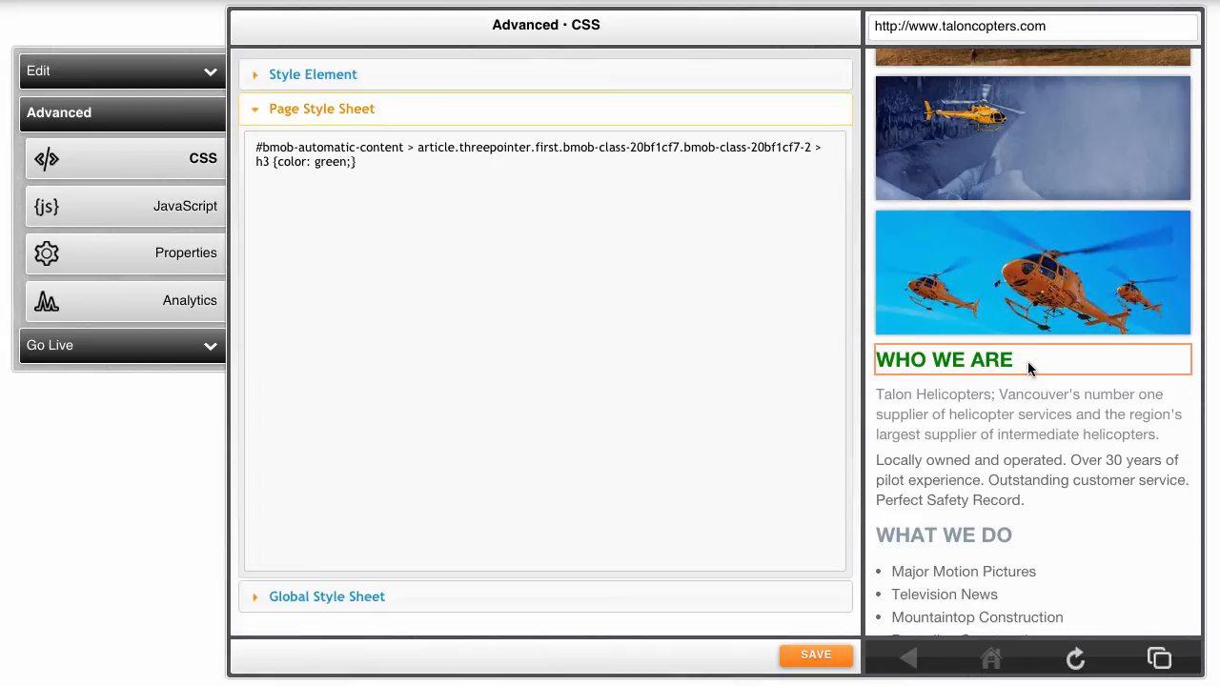
Style the "WHAT WE DO" heading with the background color #C917E8, save the CSS, and check the heading in the preview.
scroll(1029, 369, down, 2)
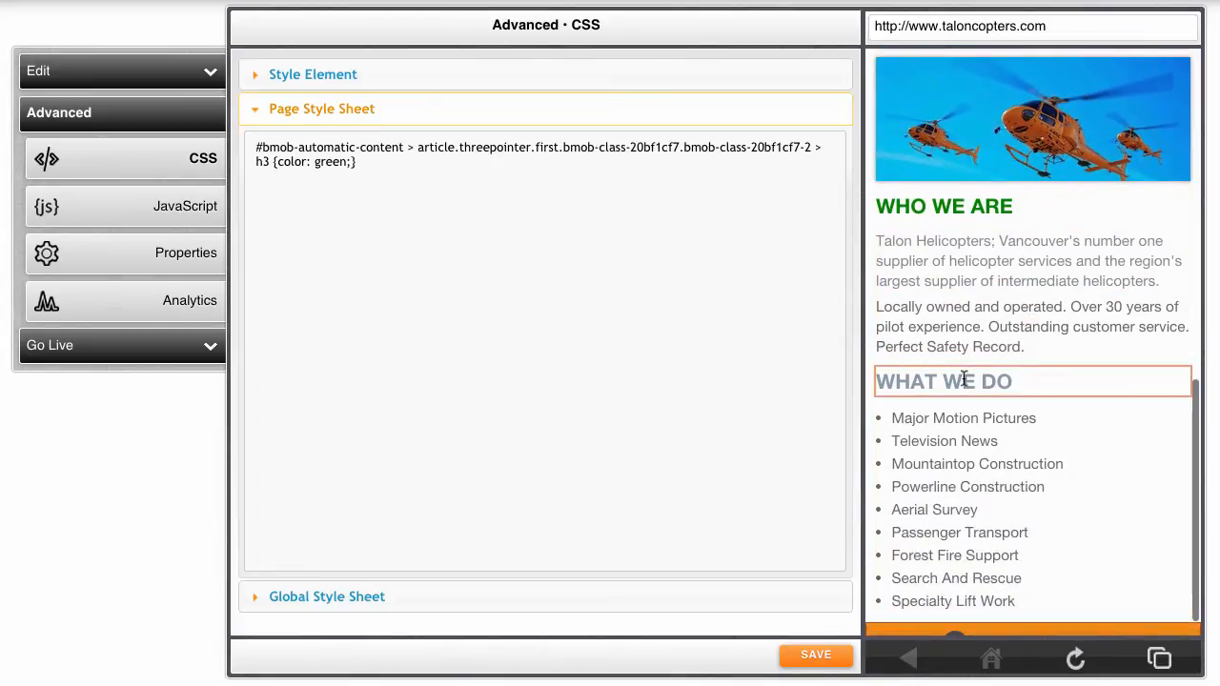
click(956, 383)
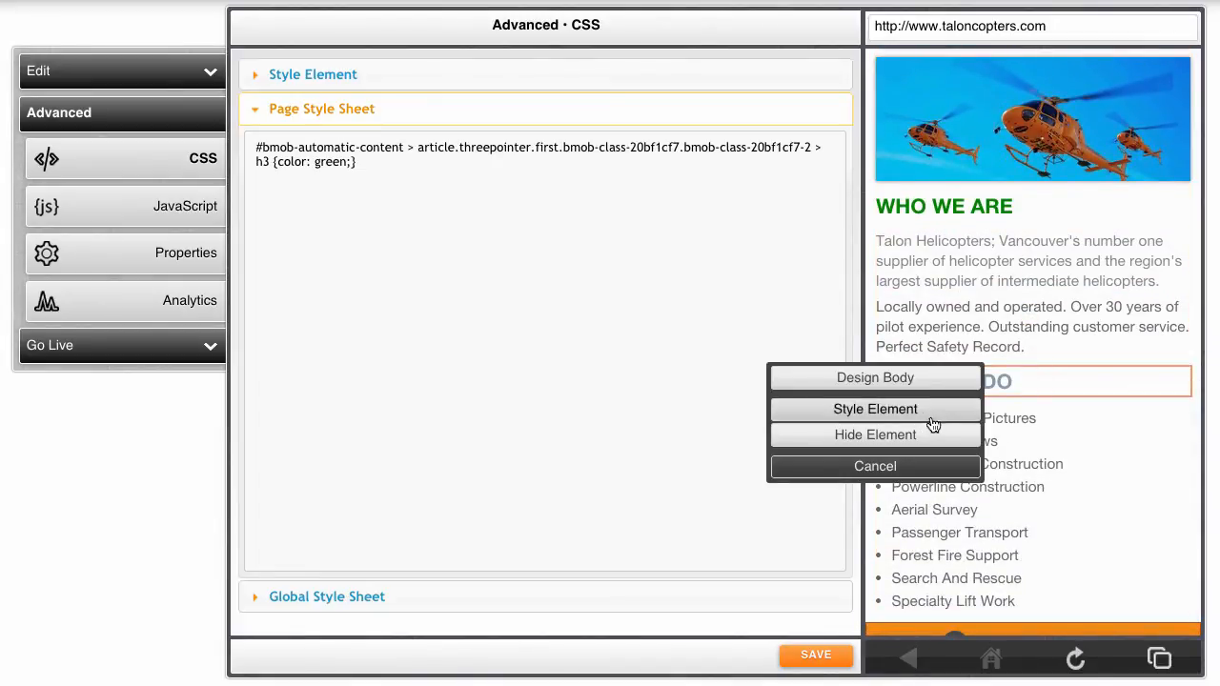
click(944, 418)
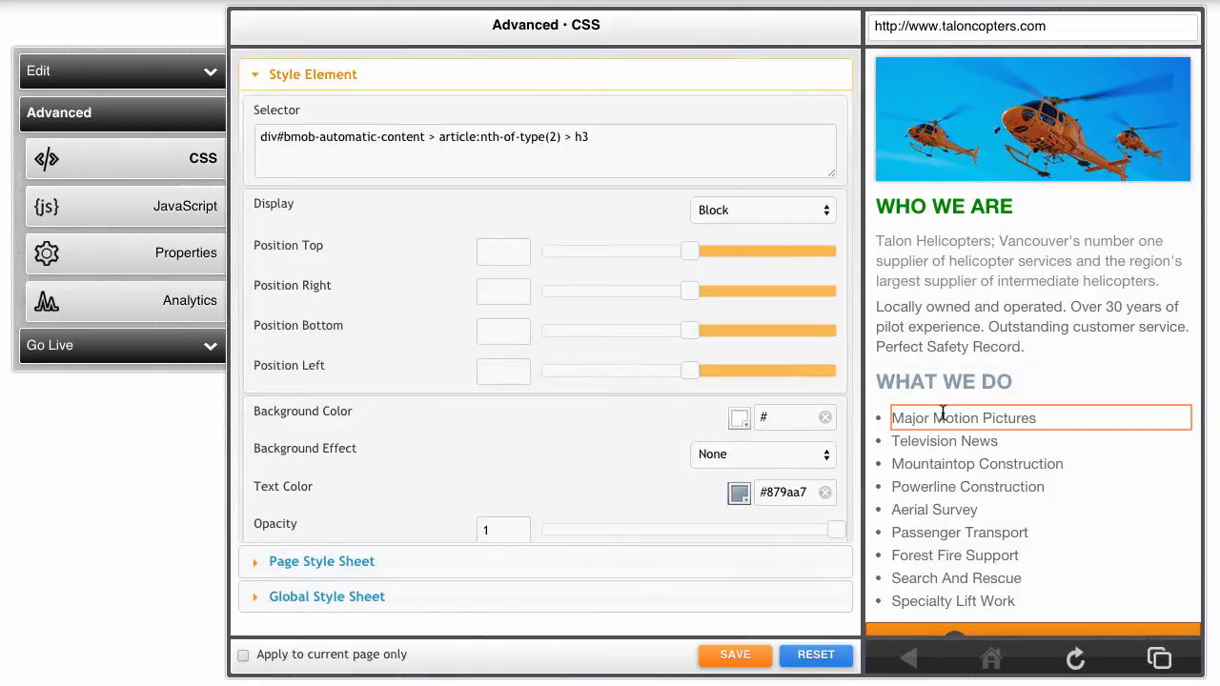
scroll(520, 415, down, 1)
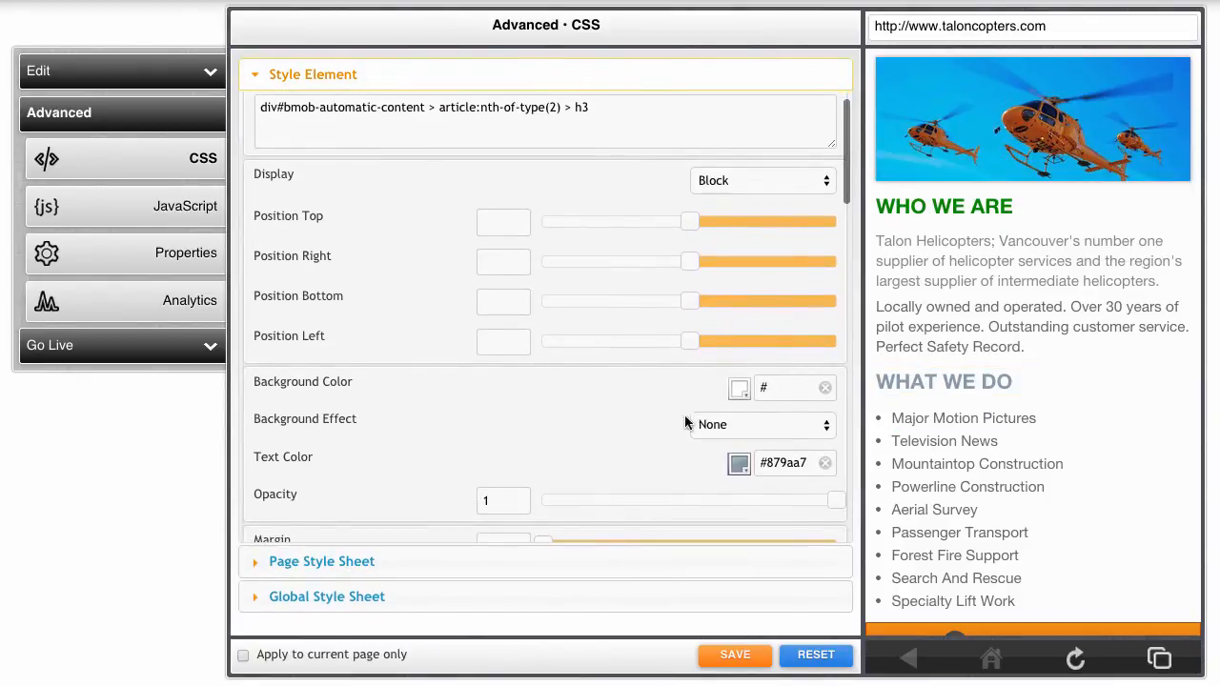
click(739, 388)
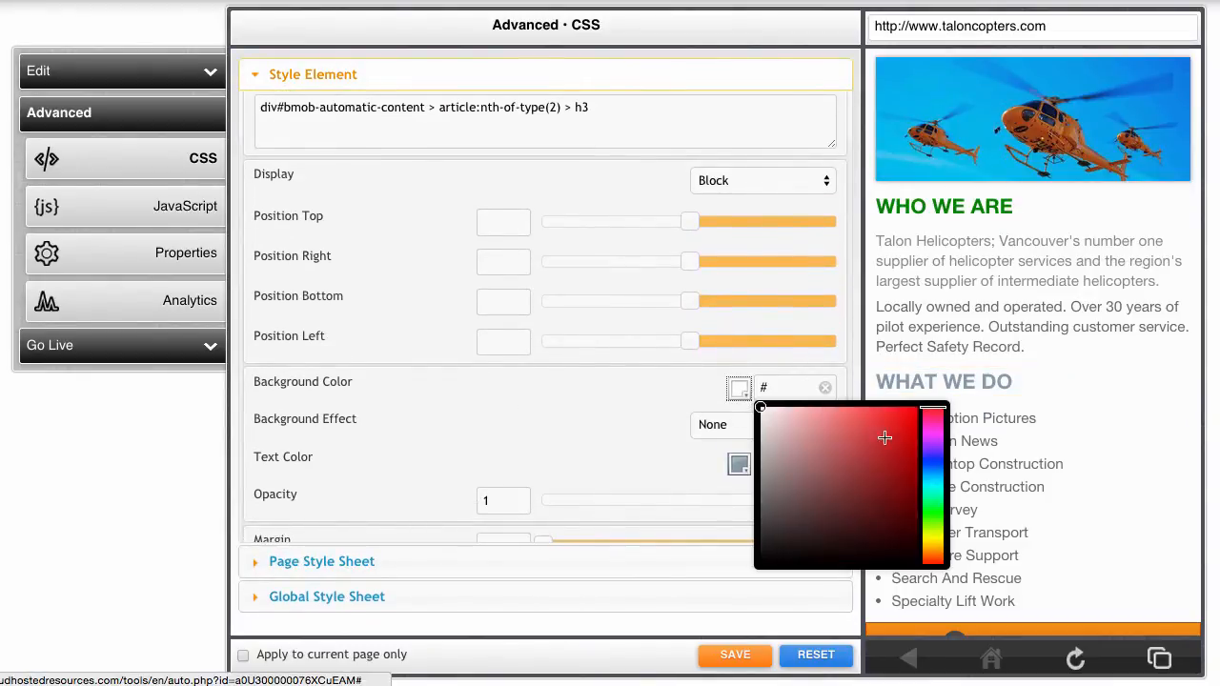
click(934, 436)
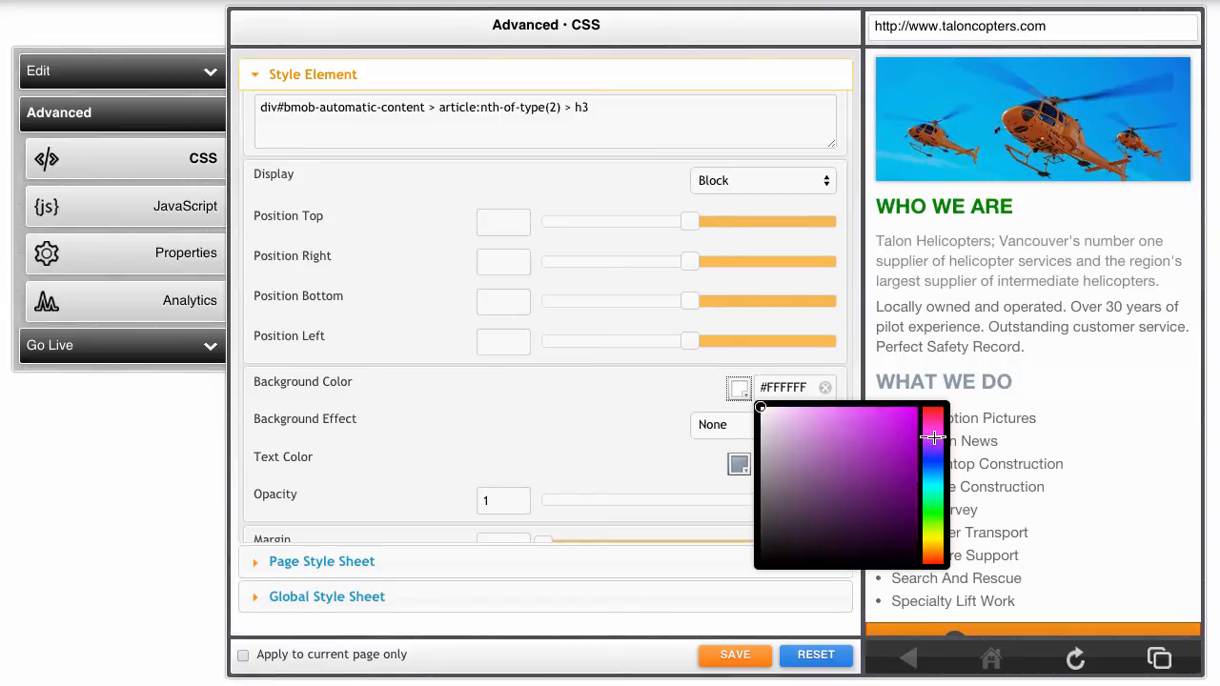
click(901, 421)
click(591, 407)
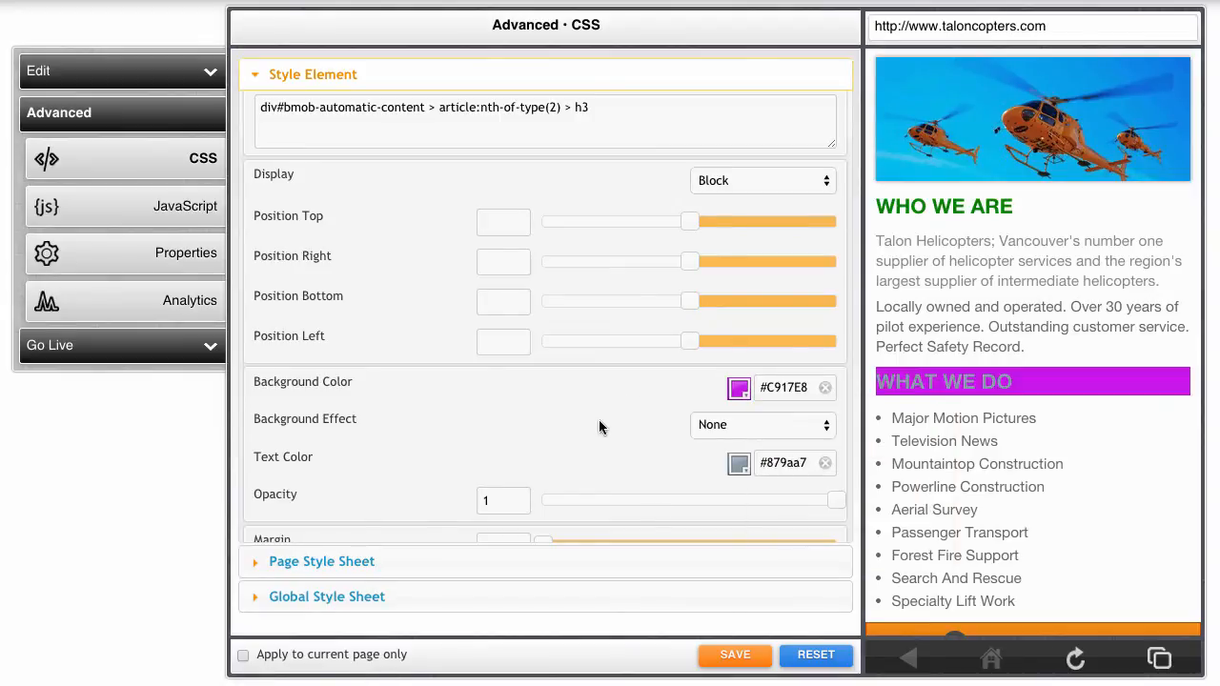
click(735, 655)
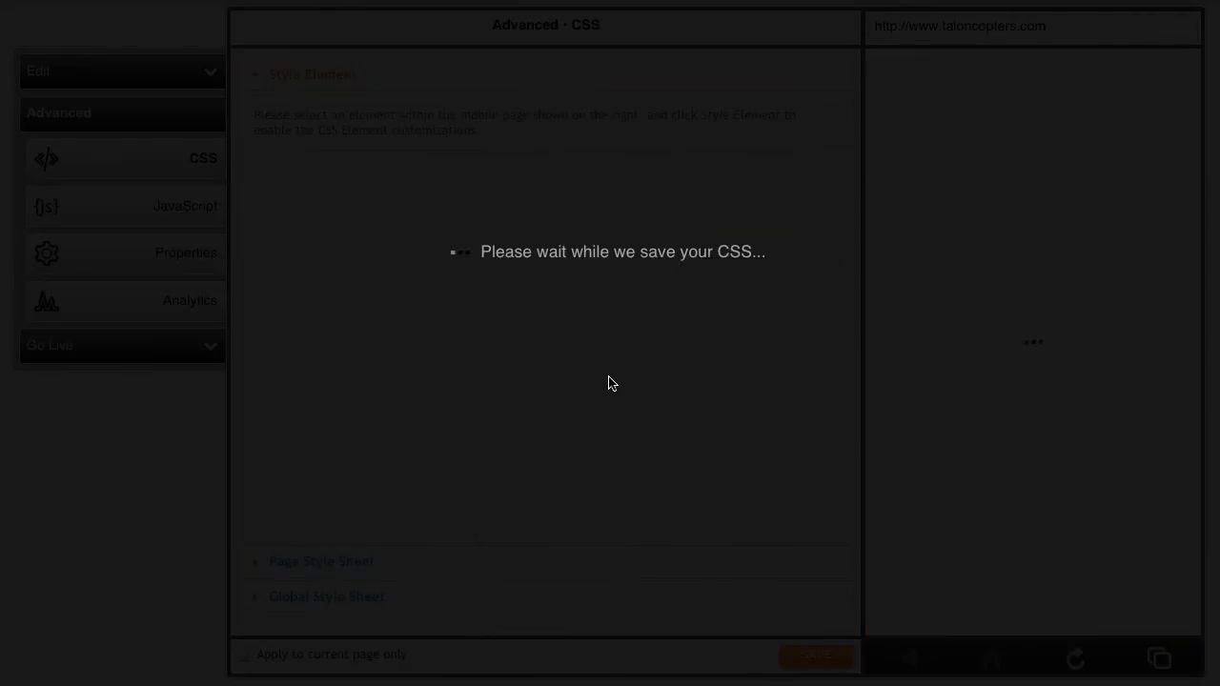
scroll(1029, 509, down, 7)
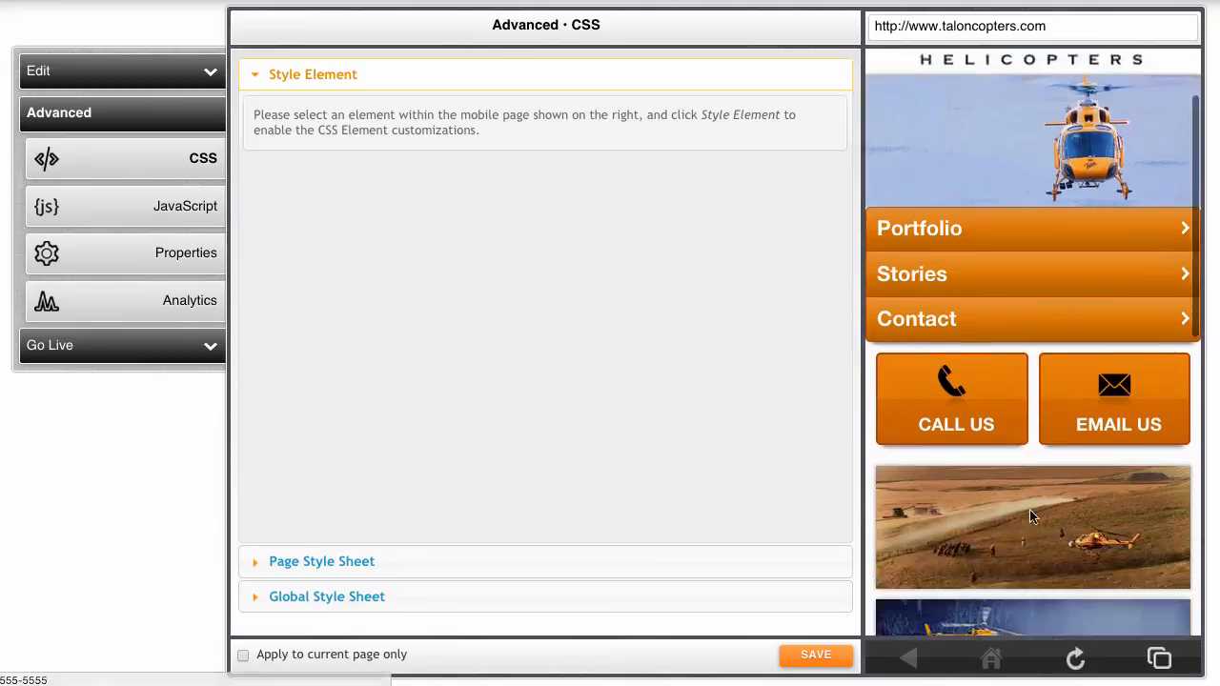
scroll(1029, 514, down, 1)
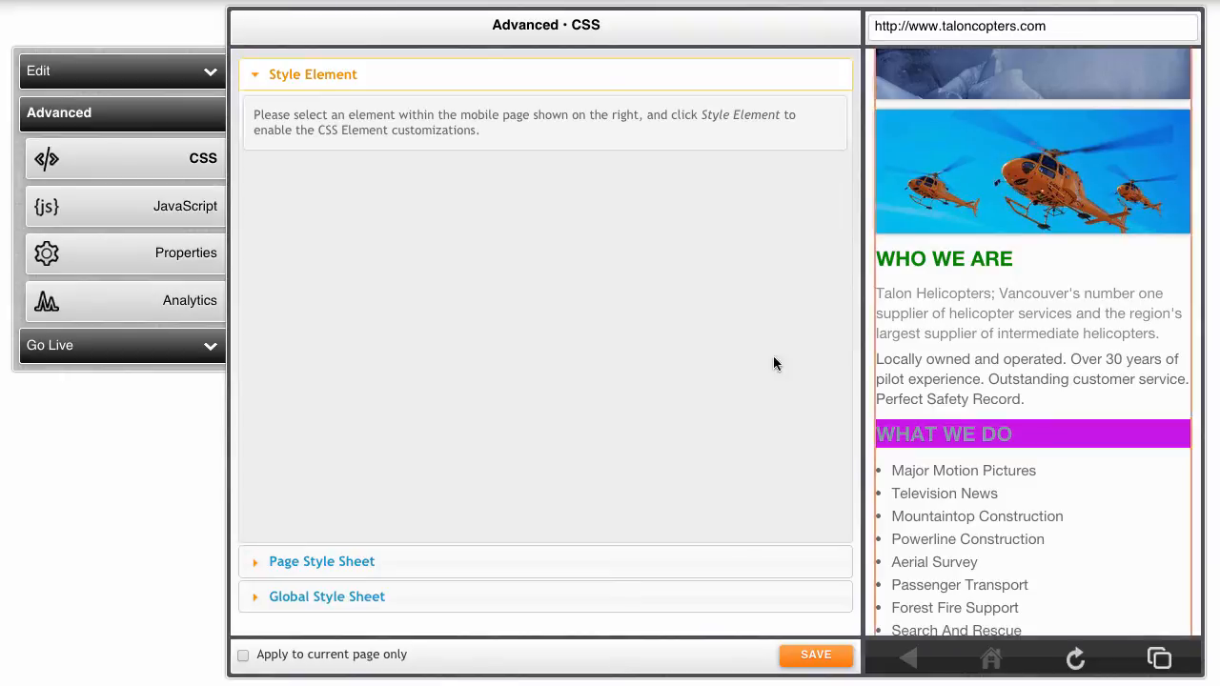
Replace the default embedded JavaScript comment with an empty jQuery handler: $(document).ready(function() { });.
click(101, 216)
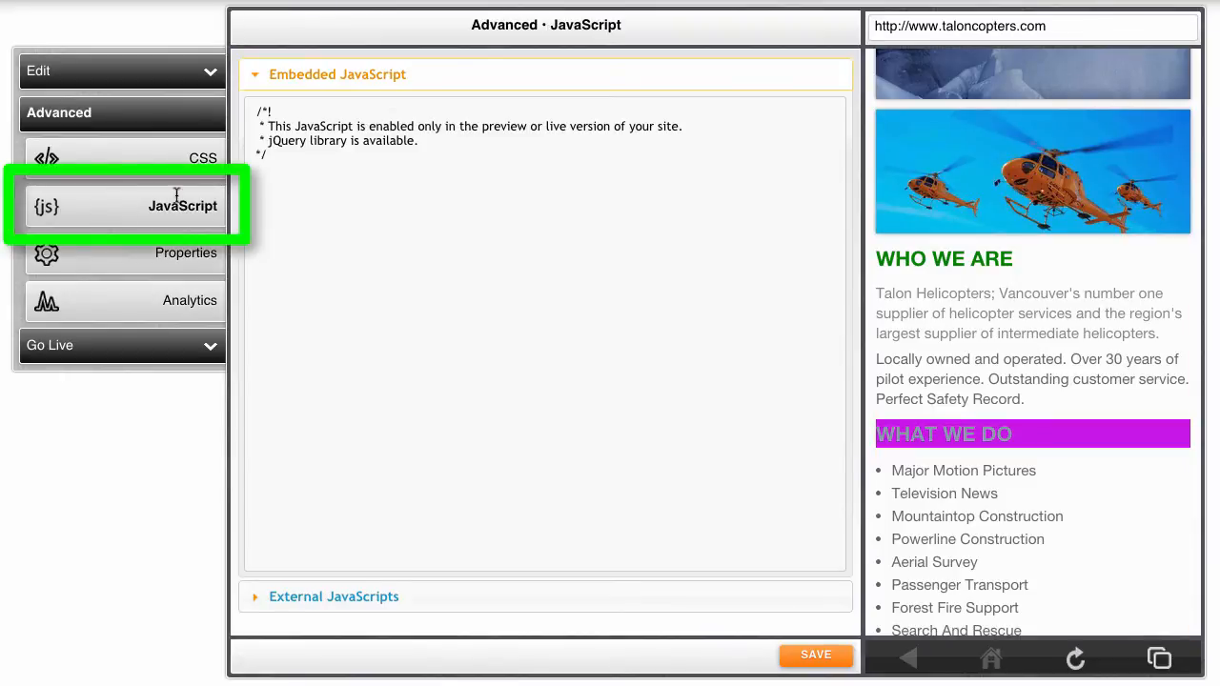
drag(429, 183, 156, 20)
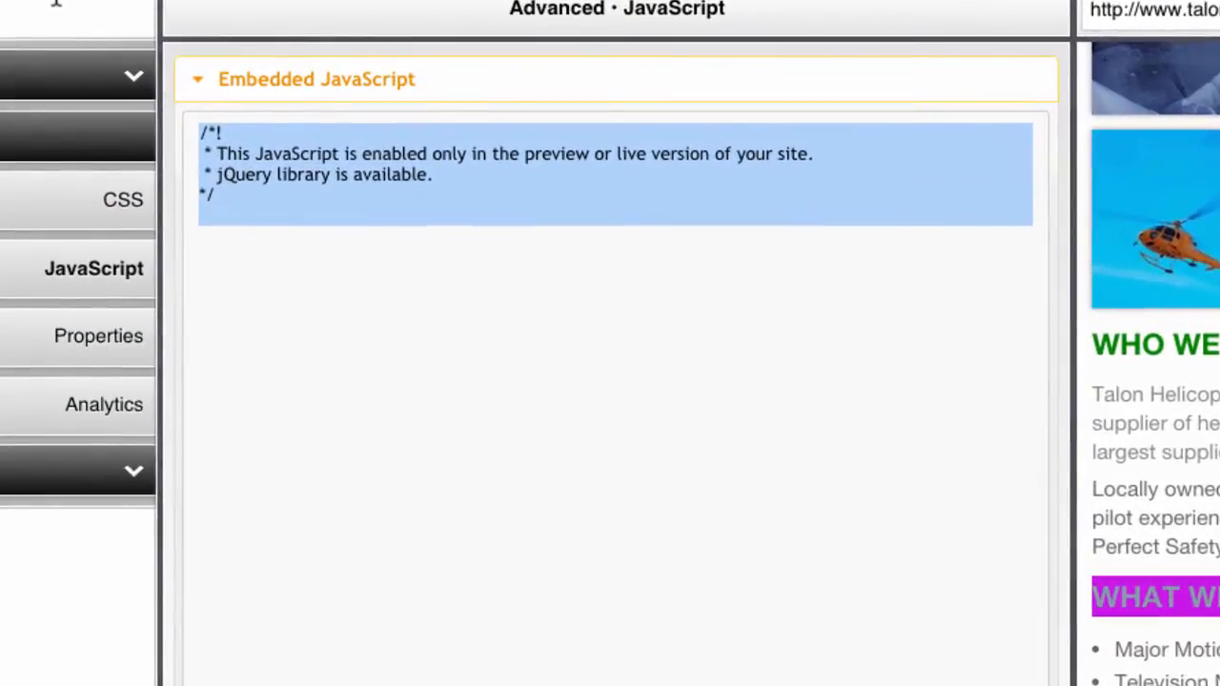
text($()
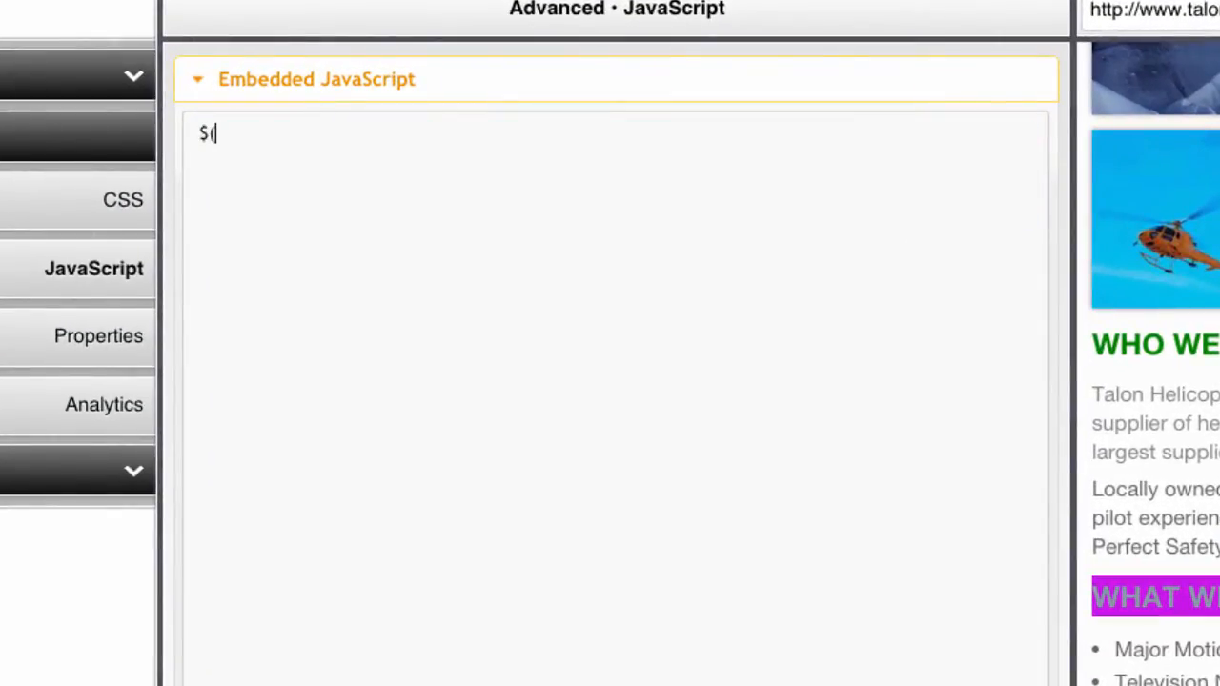
text(document)
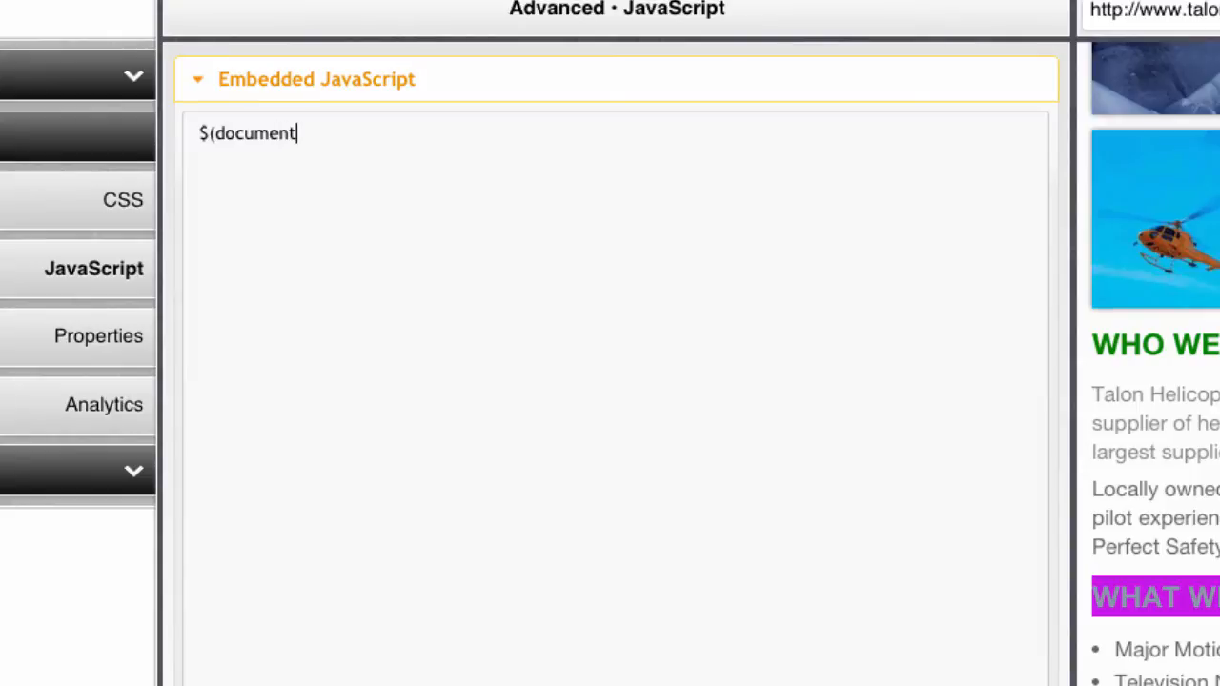
text().ready(function)
key(BackSpace)
key(BackSpace)
text(nction)
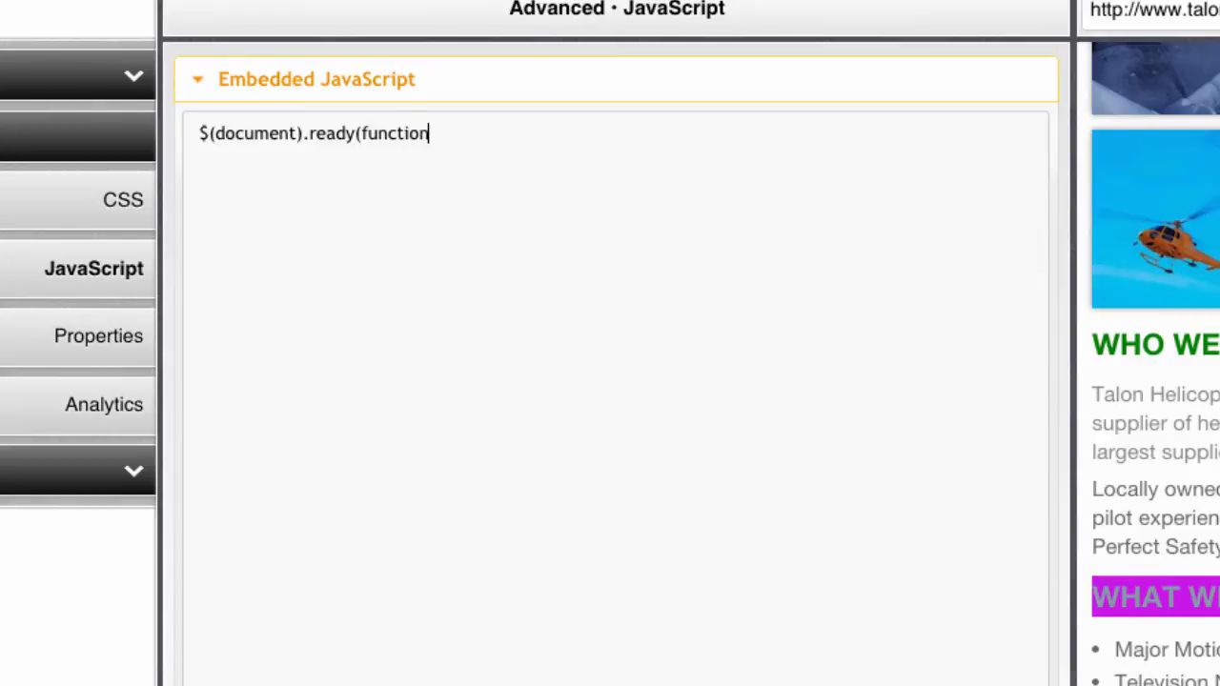
text(() {)
key(Return)
key(Return)
text(});)
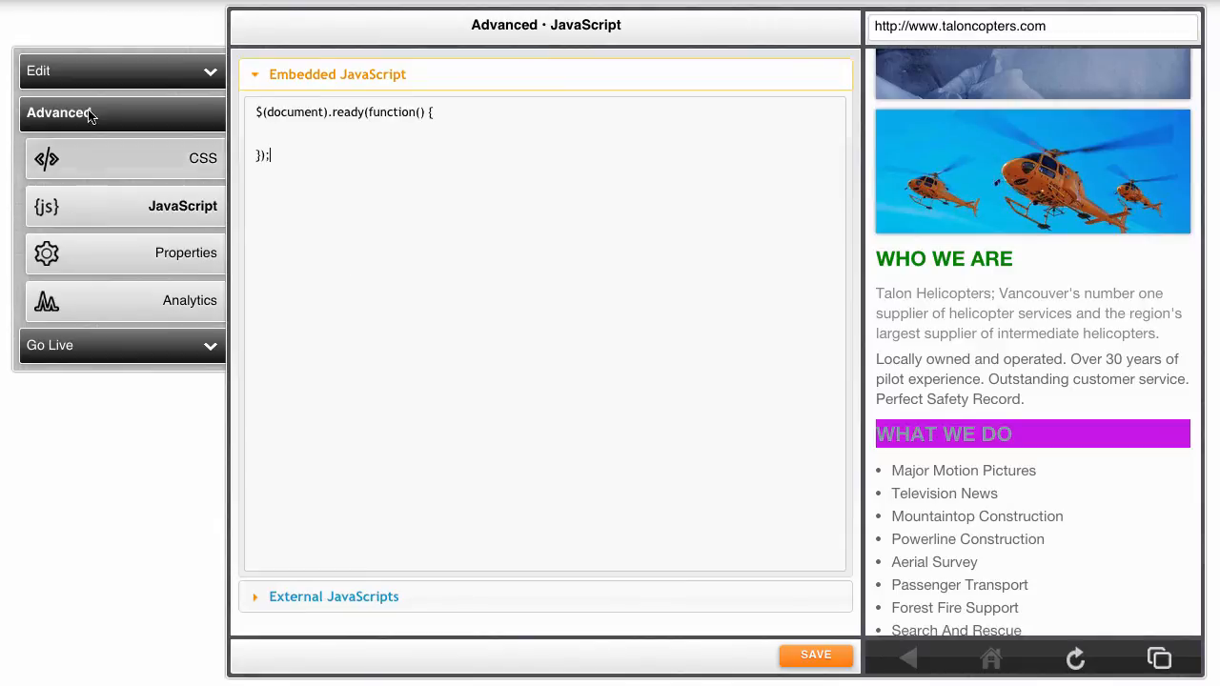
Create and save a custom page titled "My New Page!".
click(112, 73)
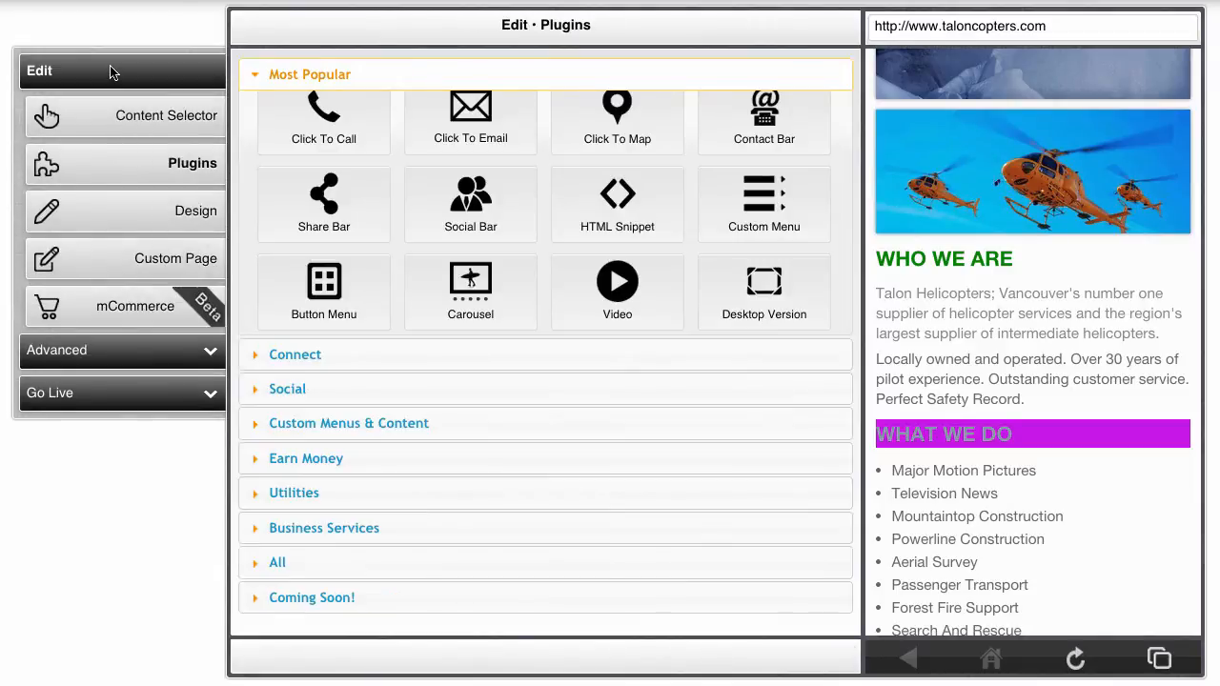
click(96, 265)
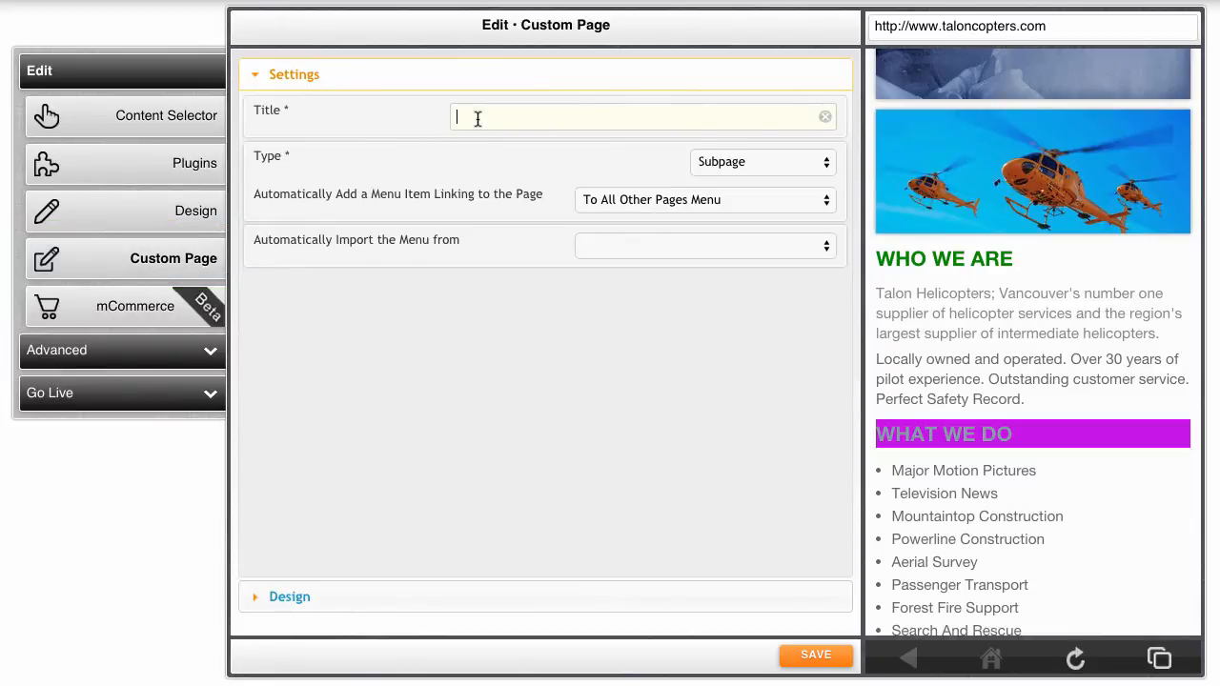
text(My New Page!)
click(815, 655)
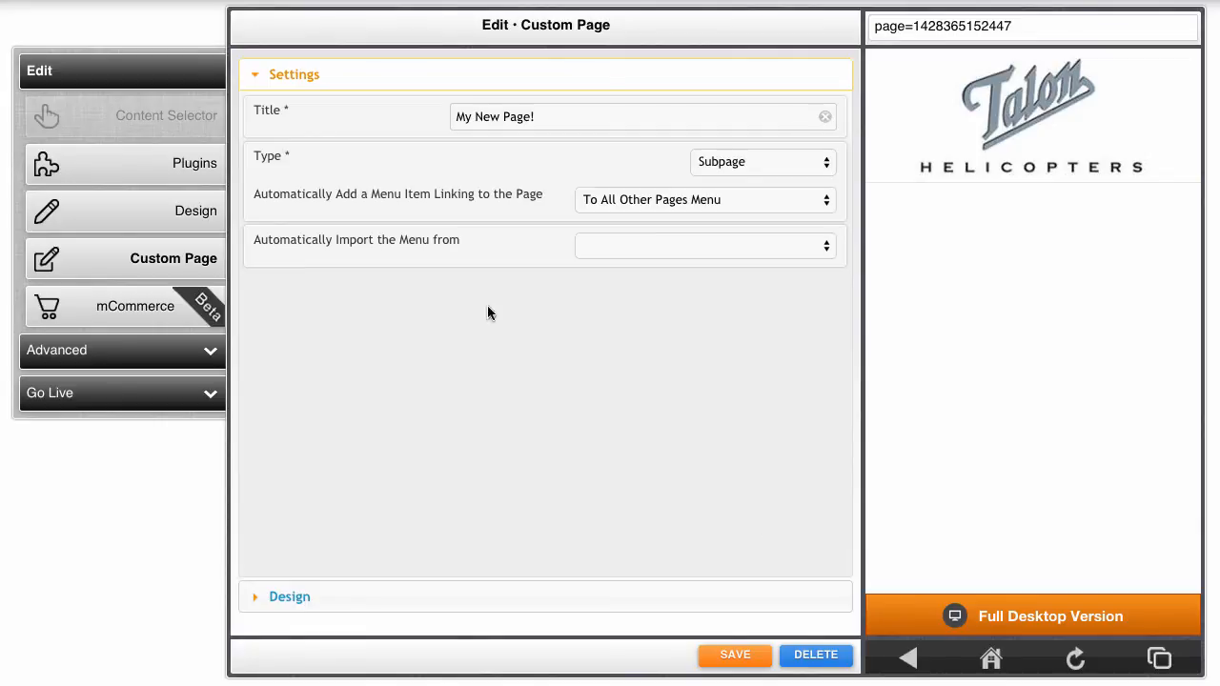
Add an HTML Snippet plugin to the new page with the markup <h1>Hello, World!</h1> and save it.
click(189, 169)
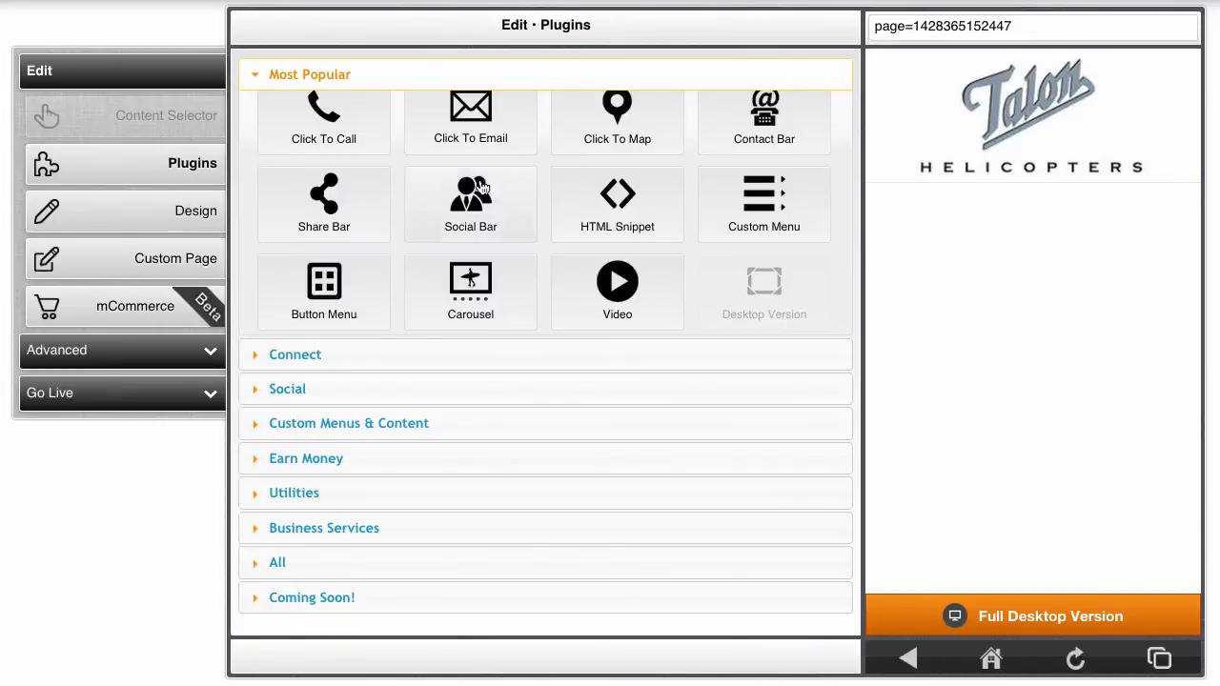
click(566, 191)
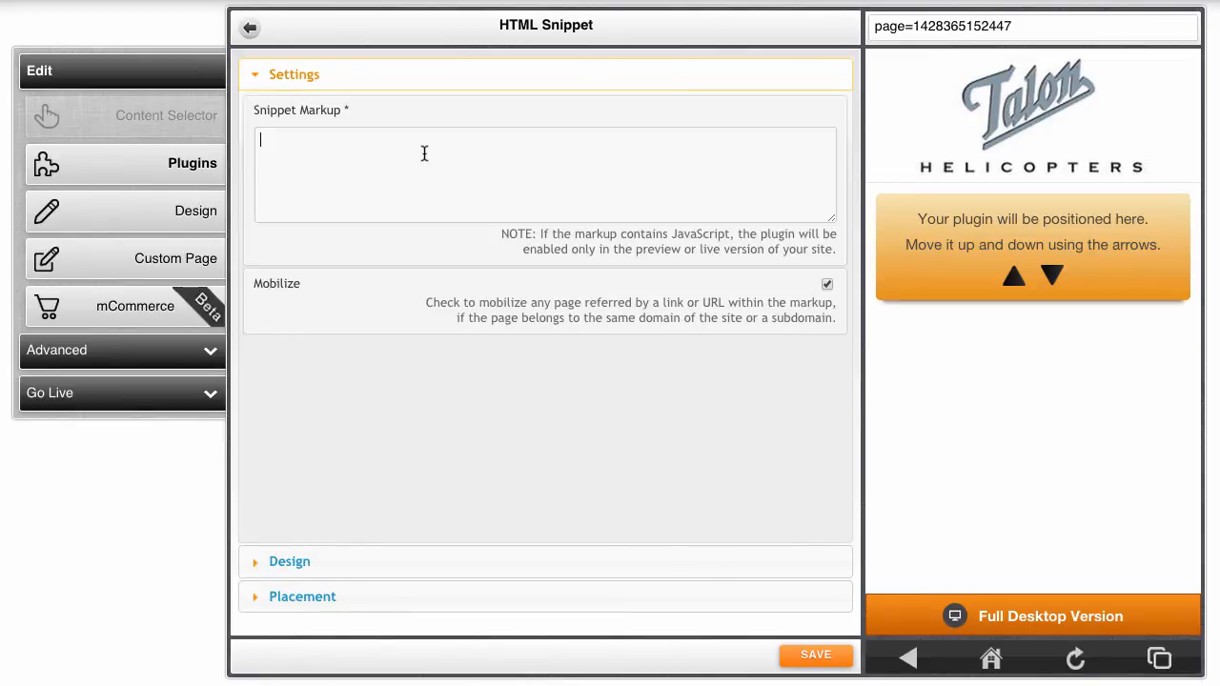
text(<h1>Hello, World!</)
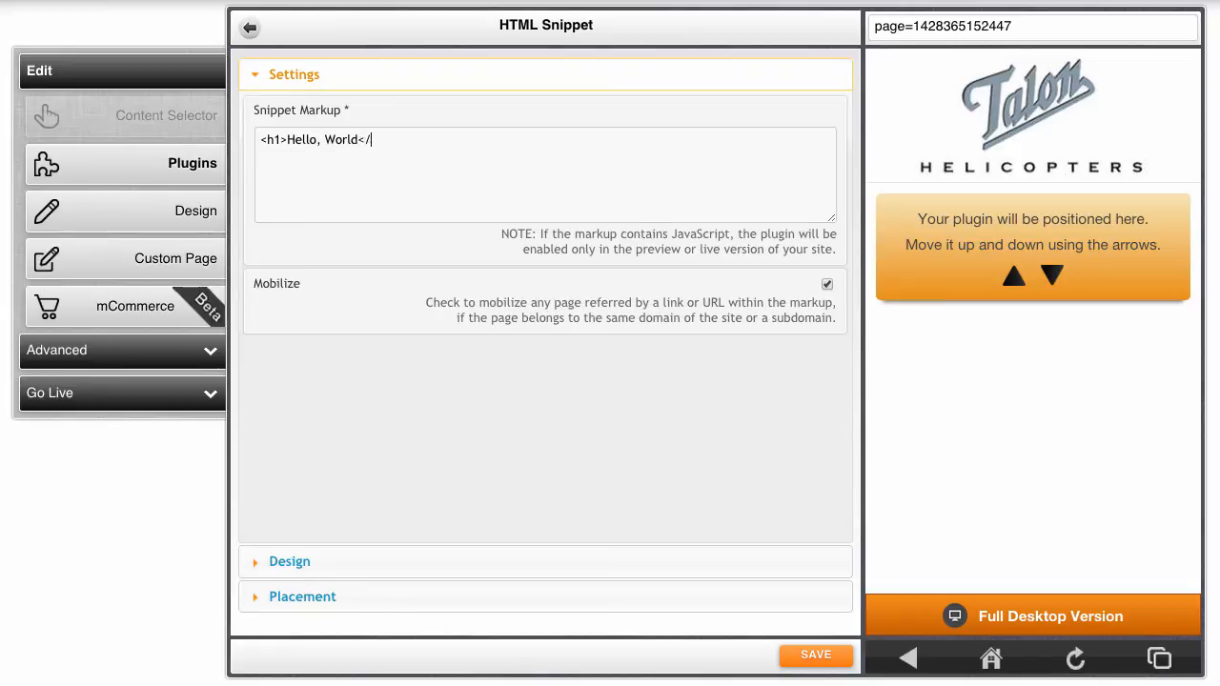
text(h1>)
key(Left)
key(Left)
key(Left)
key(Left)
key(Left)
text(!)
click(792, 660)
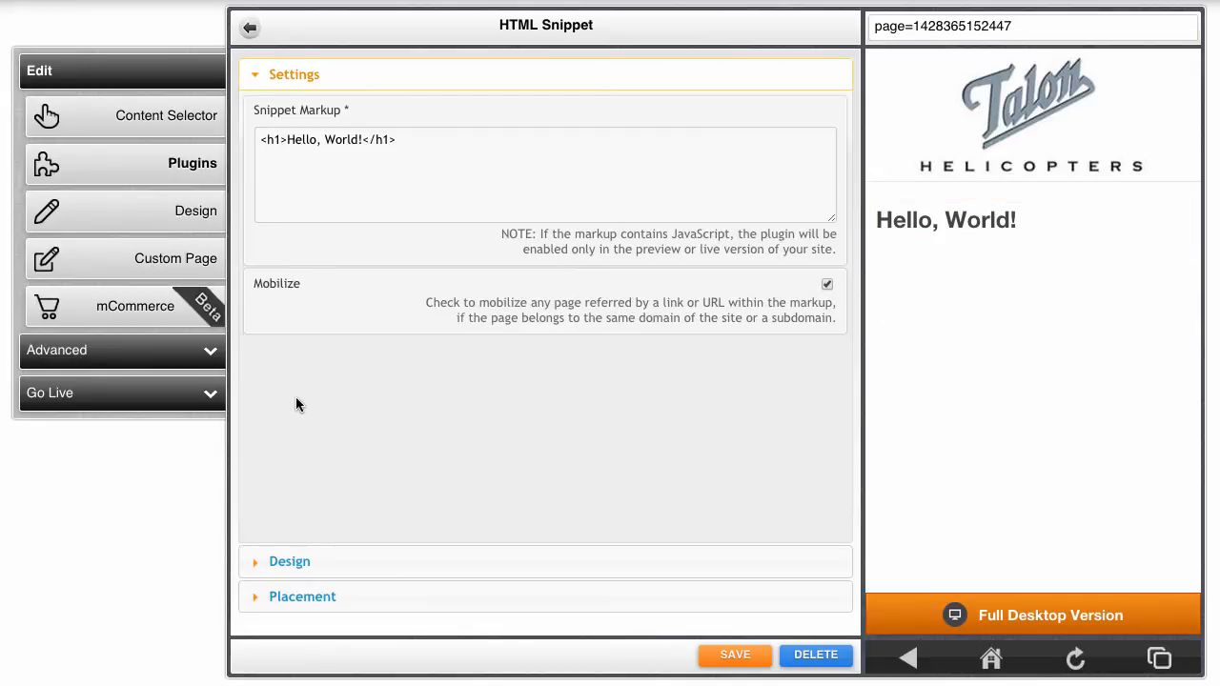
Preview the new page on the iPhone and iPhone Landscape devices, and close the preview.
click(162, 396)
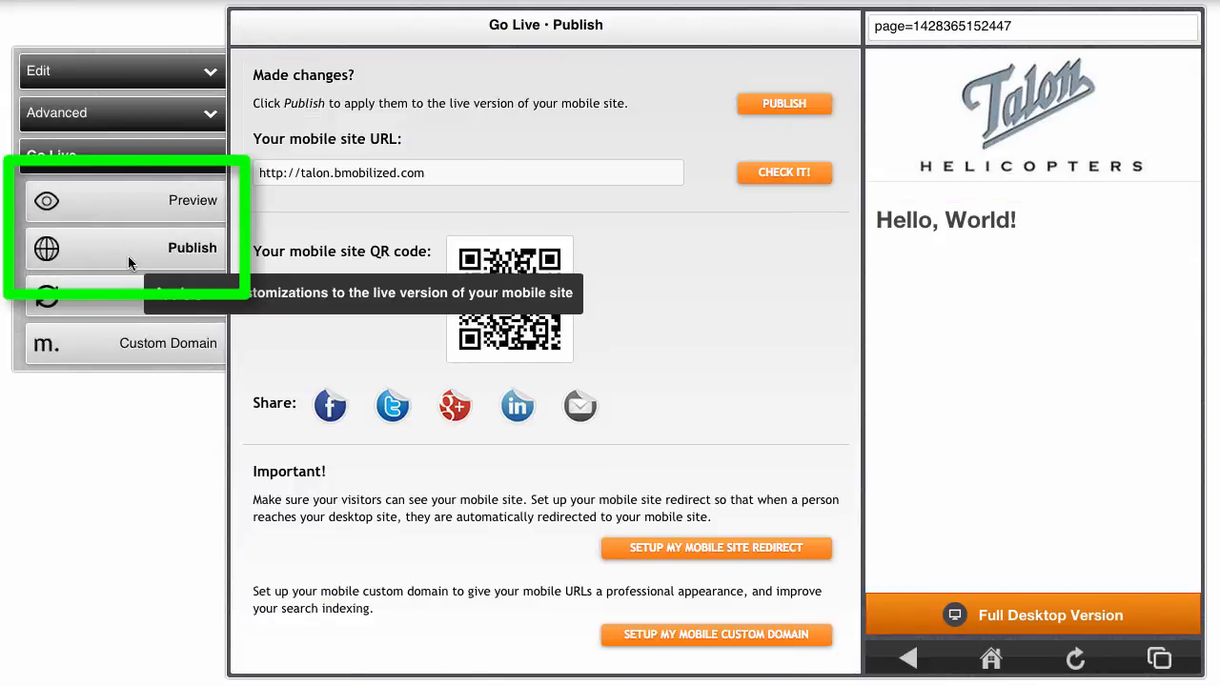
click(127, 202)
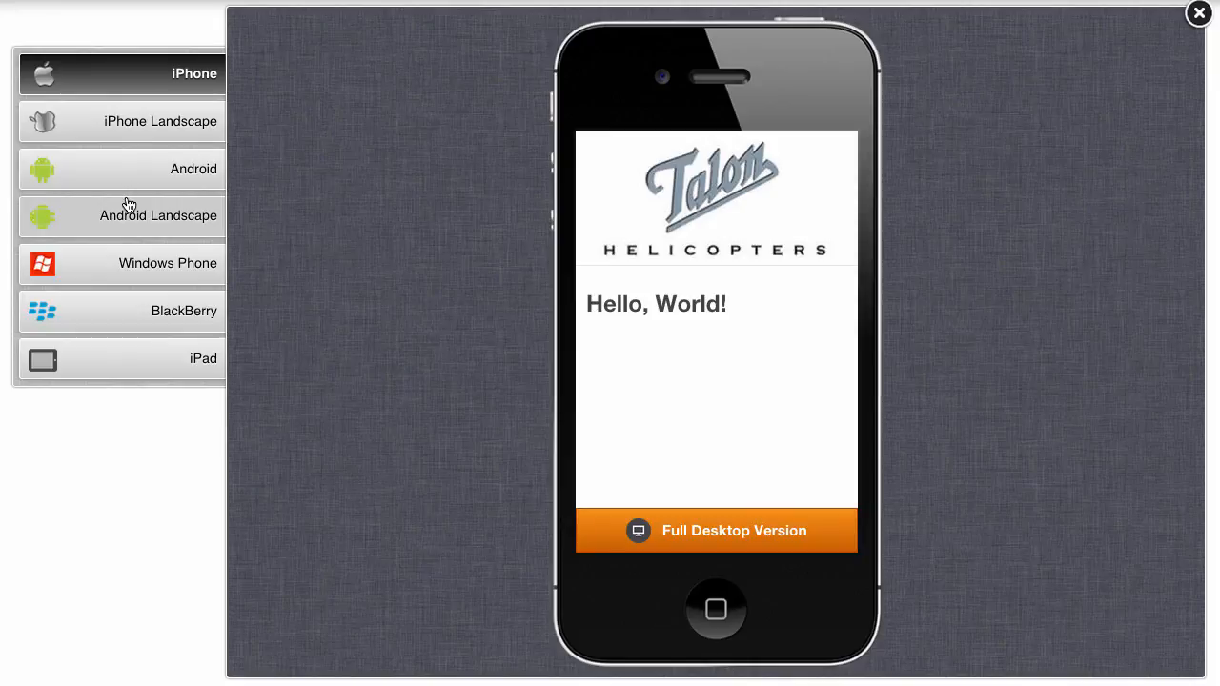
click(120, 133)
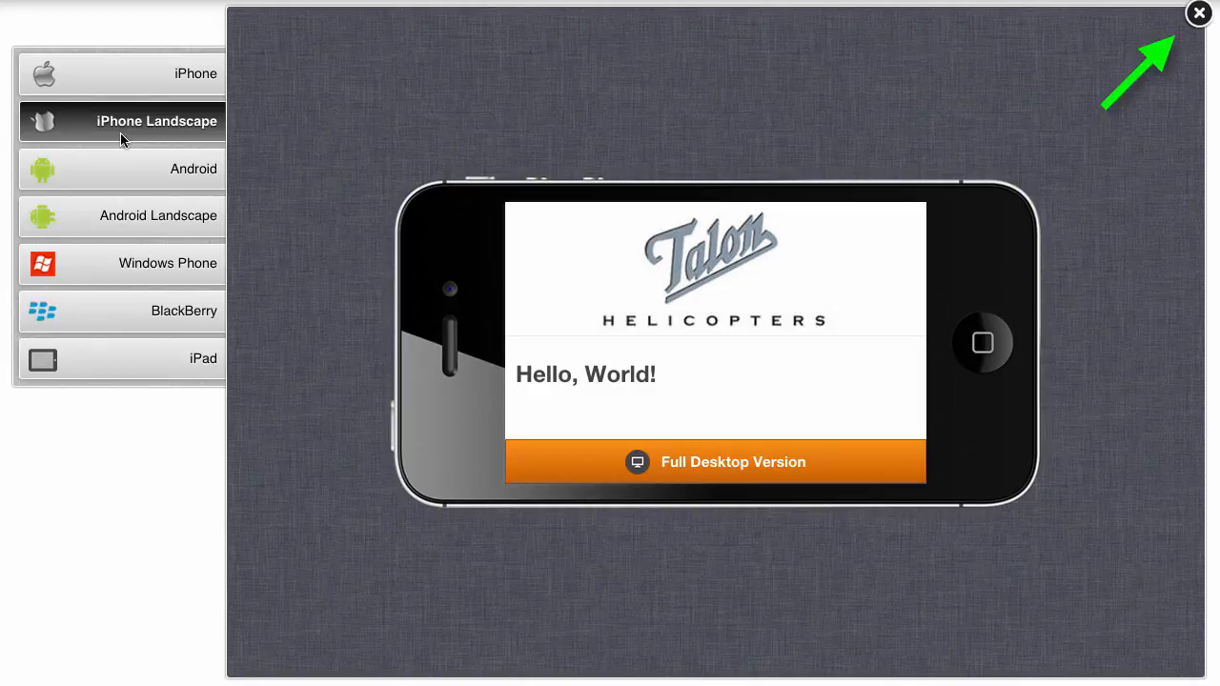
click(1198, 15)
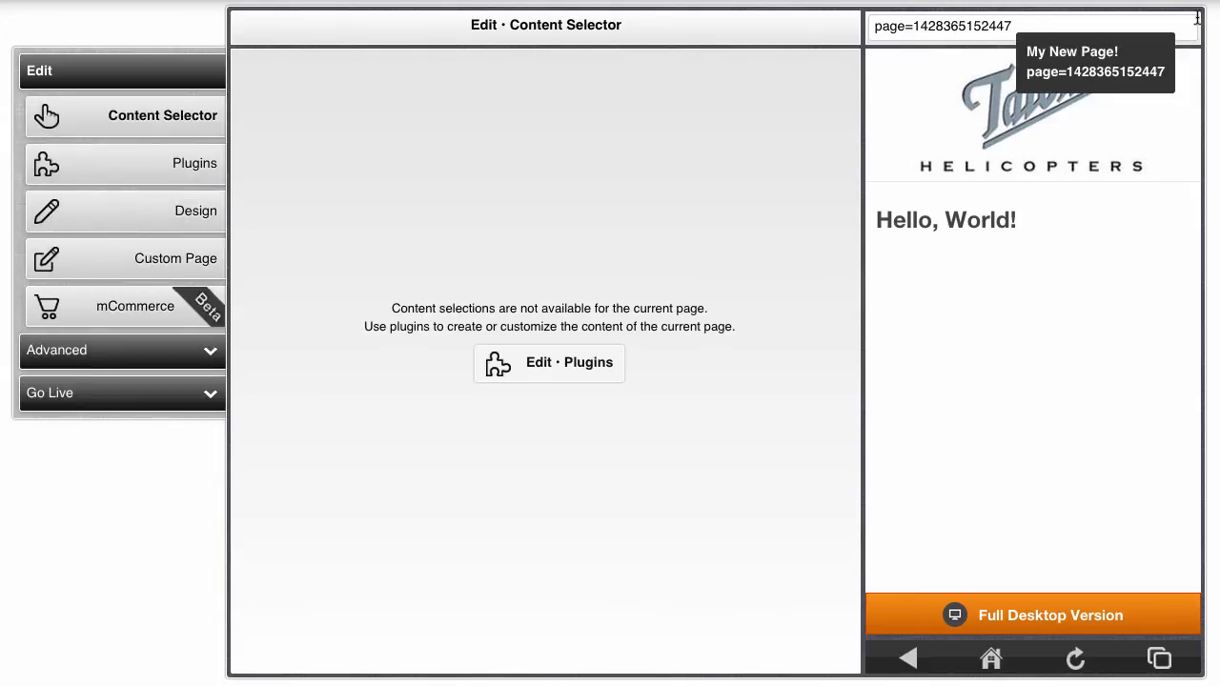
Publish the changes to the live mobile site, open it, and review its homepage menu, images and styled headings.
click(199, 393)
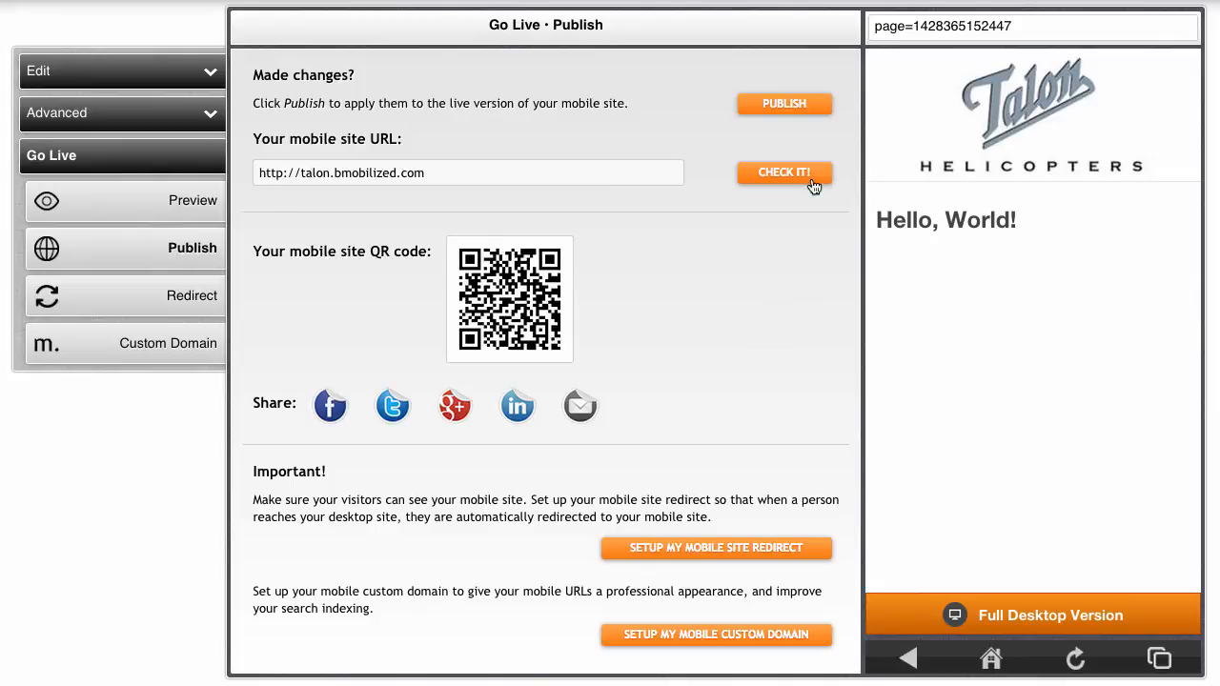
click(822, 114)
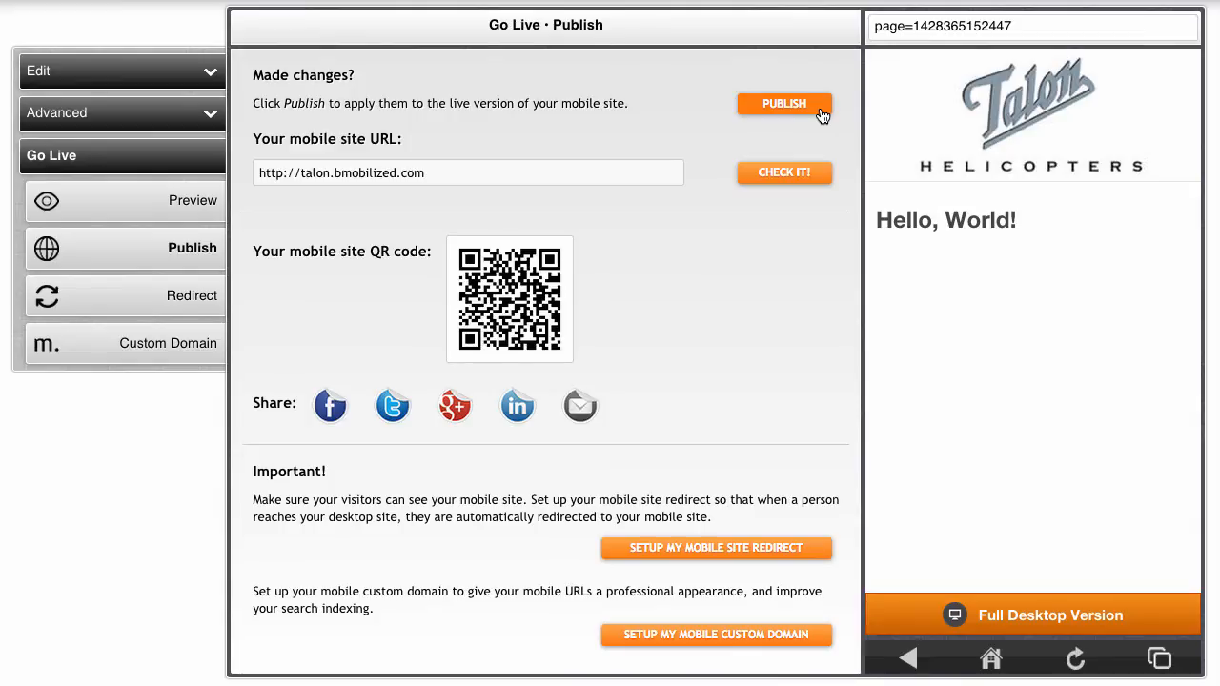
click(752, 173)
scroll(1013, 216, down, 5)
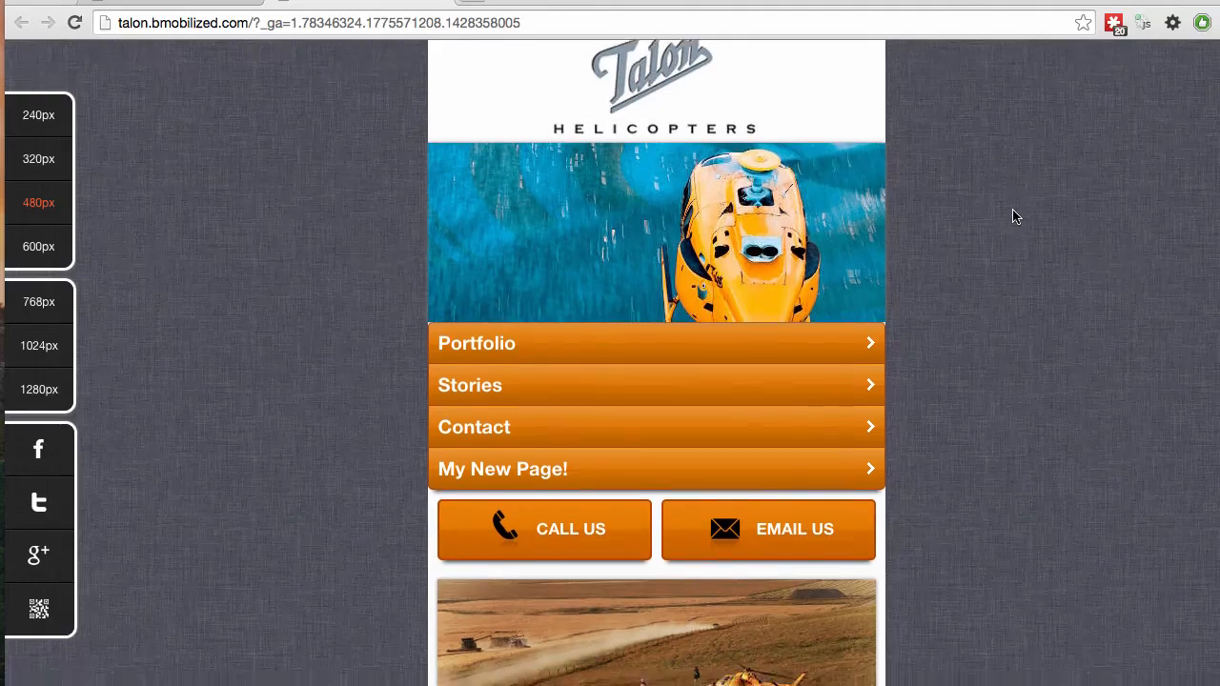
scroll(1013, 217, down, 4)
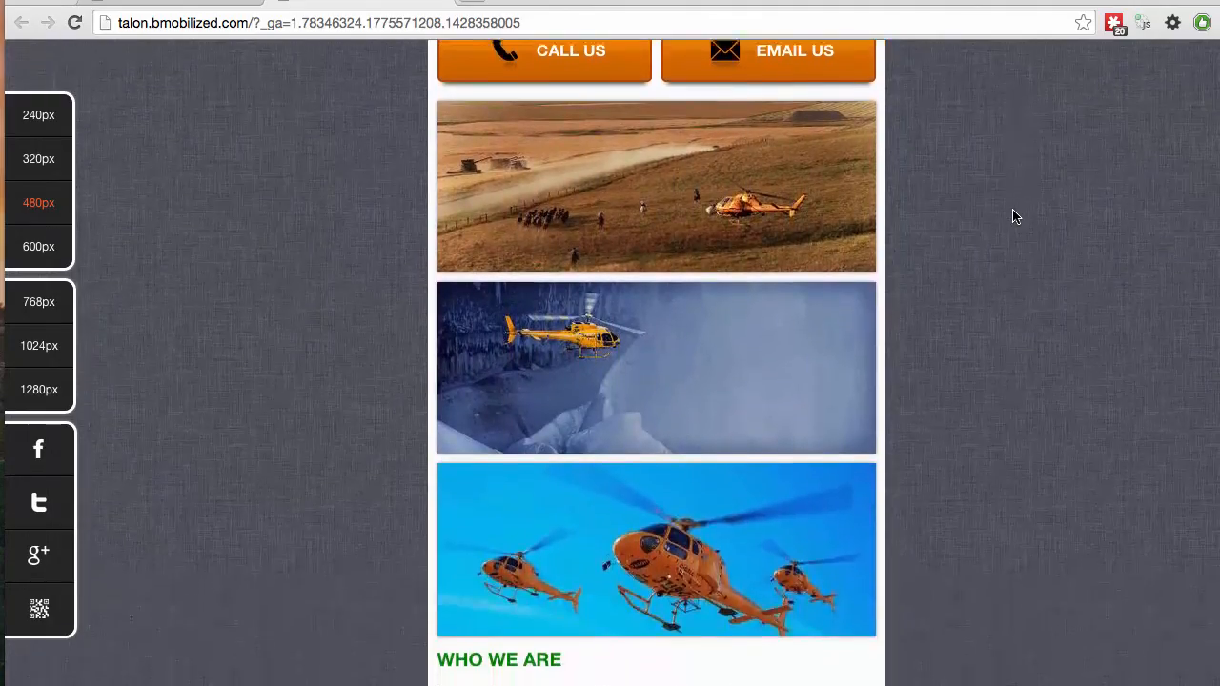
scroll(1013, 216, down, 1)
scroll(1014, 216, up, 6)
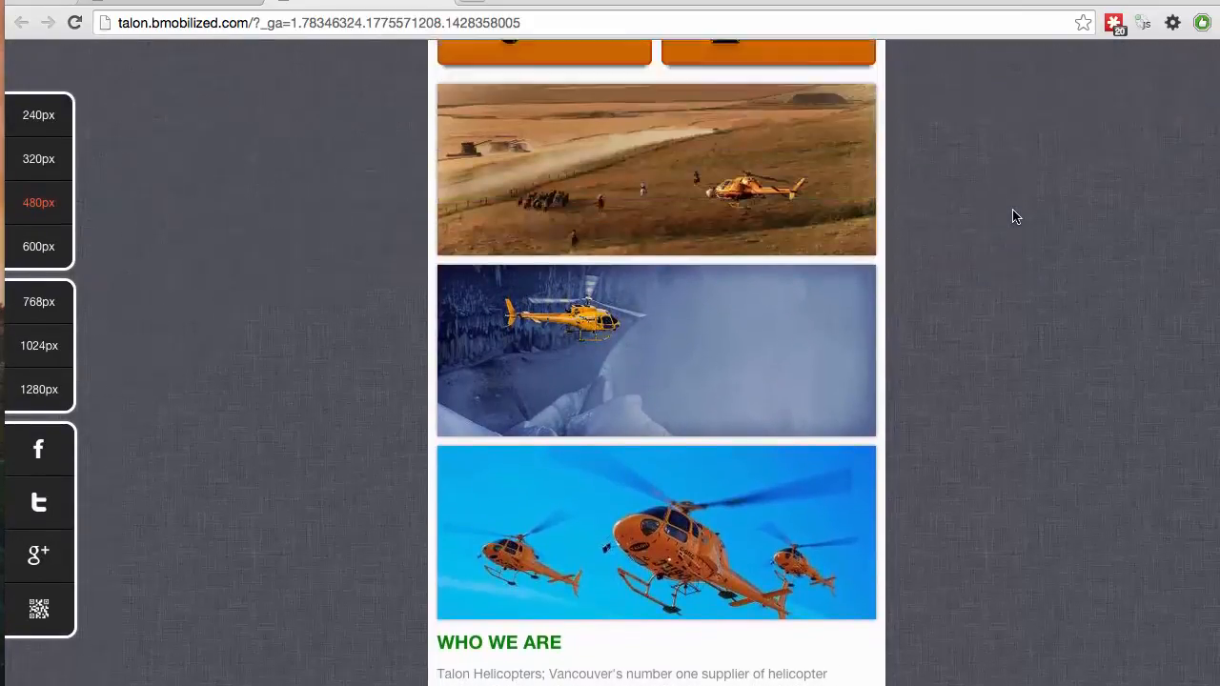